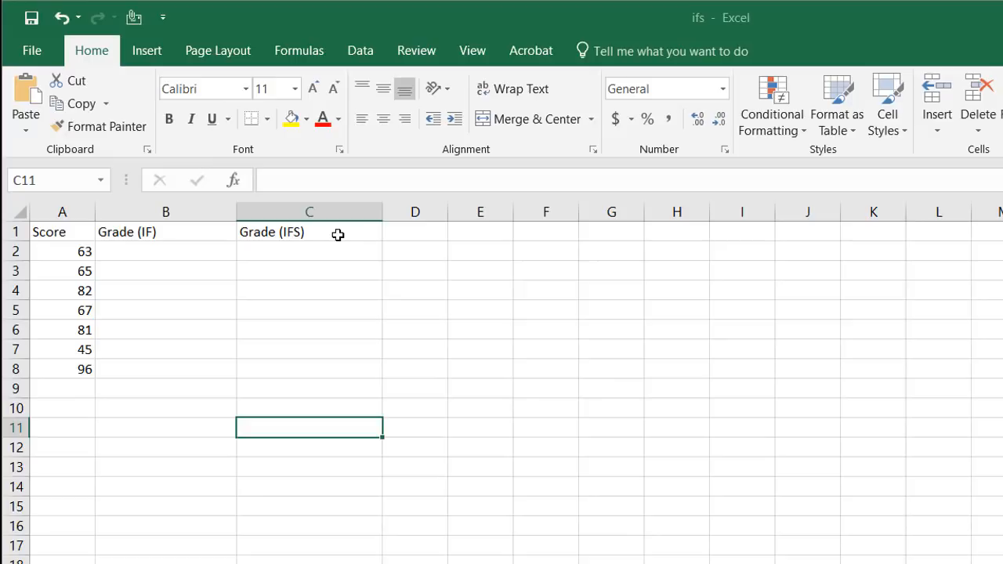
Step: Enter an IF formula in B2 that returns "A" when A2>=90 and "Passing" otherwise
left_click(209, 254)
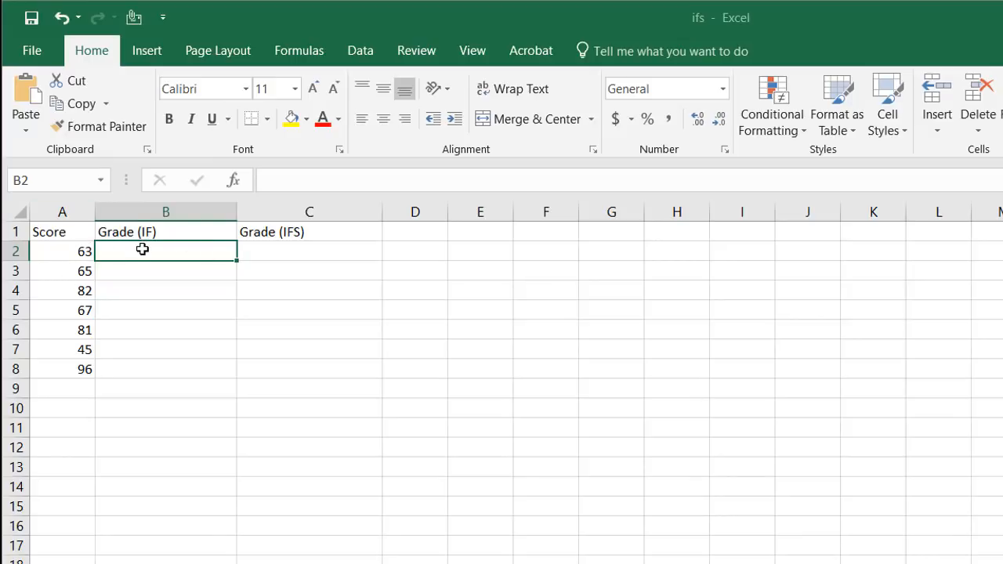
type("=if")
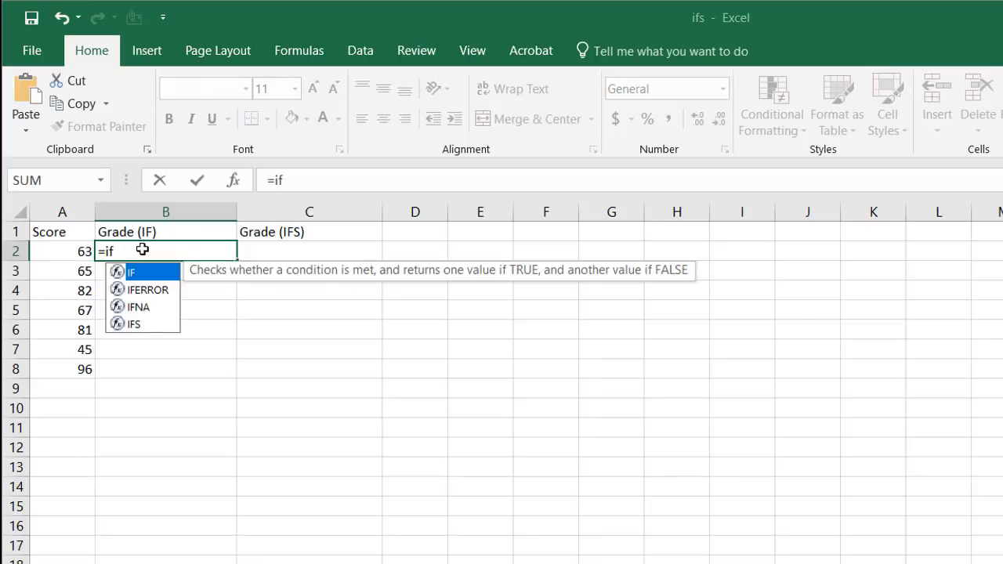
key("Tab")
left_click(73, 252)
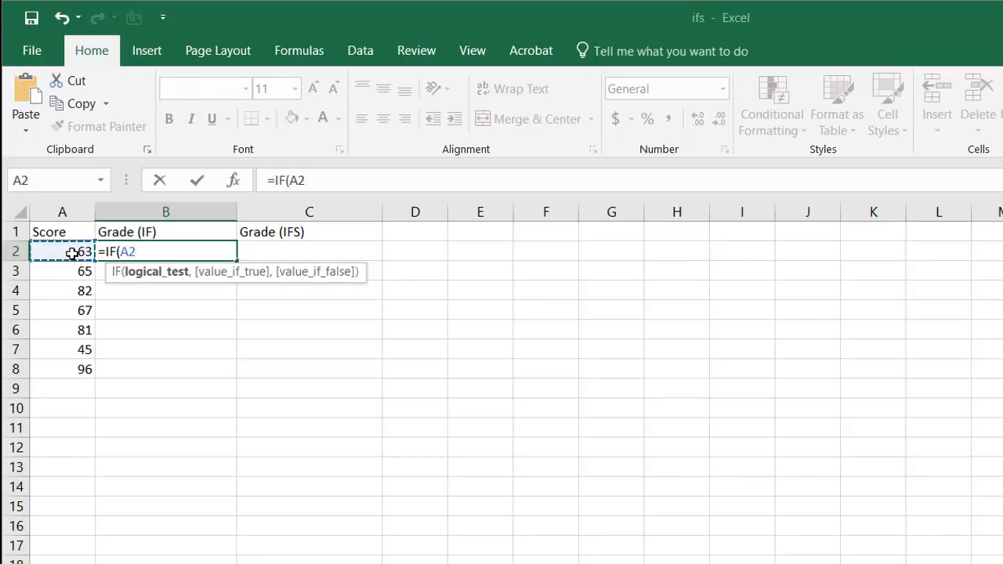
type(">=90")
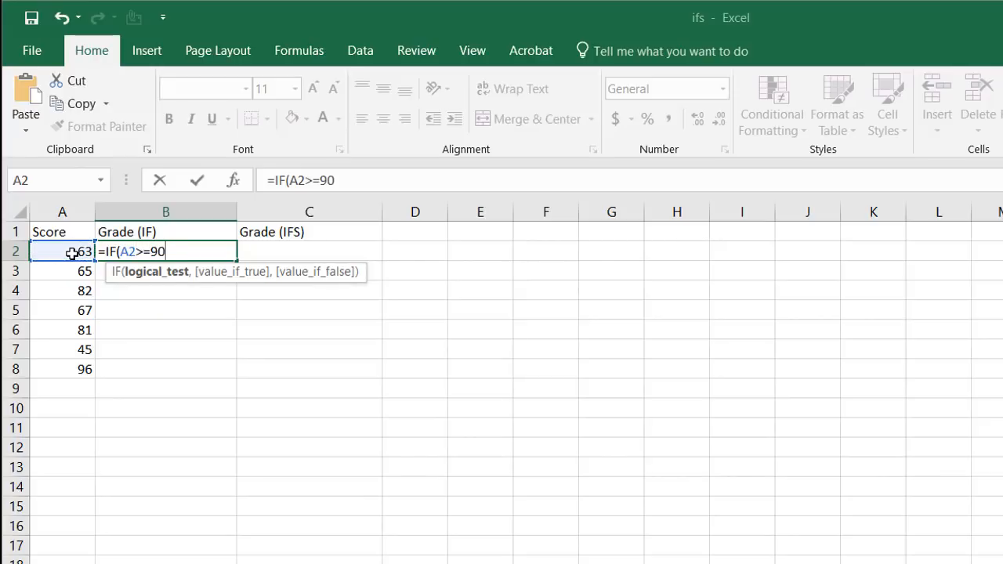
type(",\"A\",")
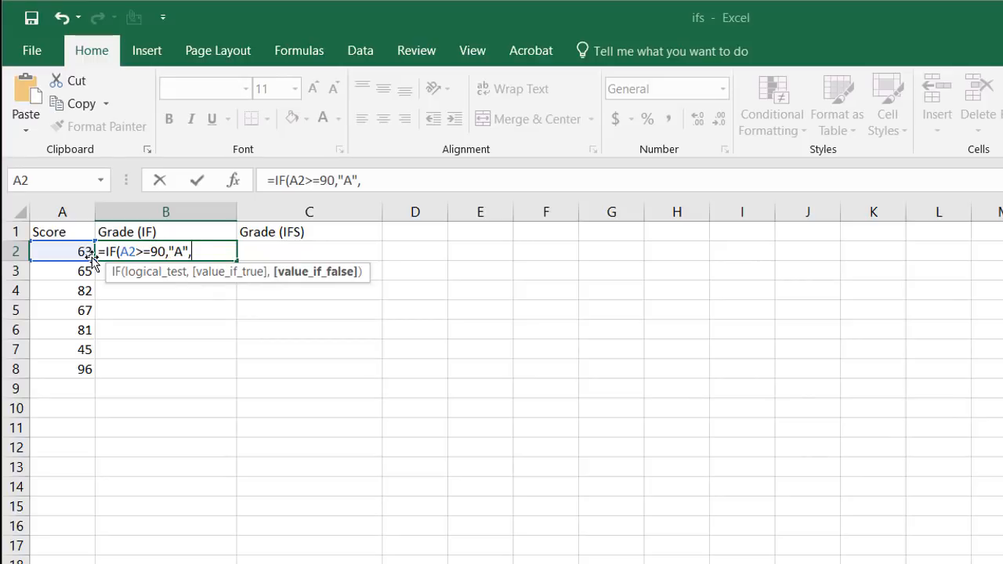
type("\"Pass")
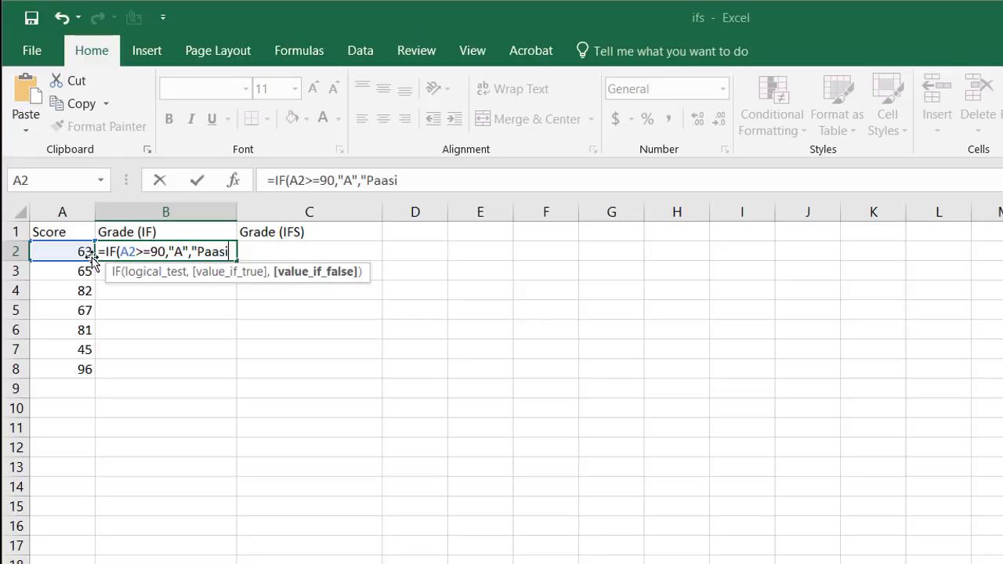
key("BackSpace")
type("sing\"")
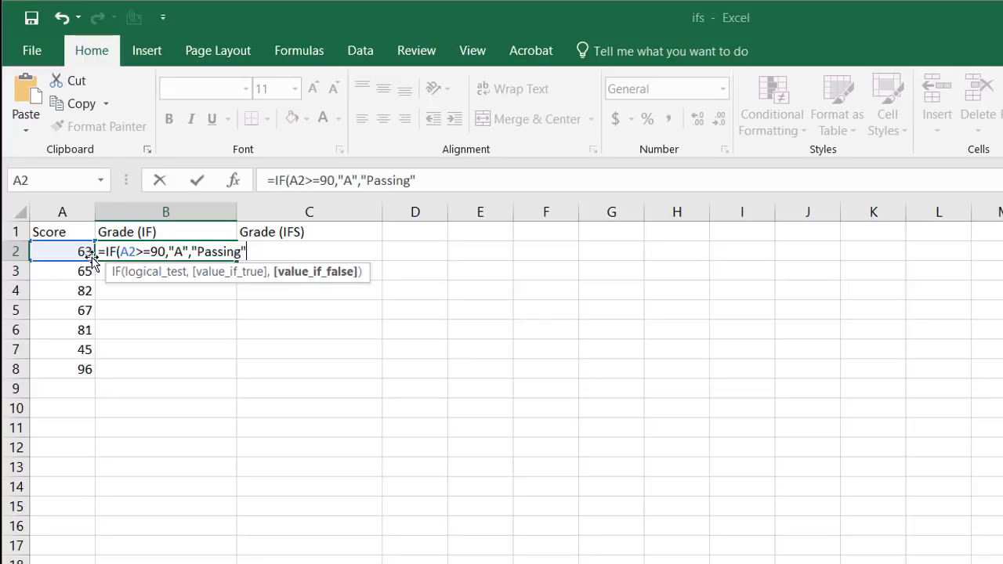
type(")")
key("Return")
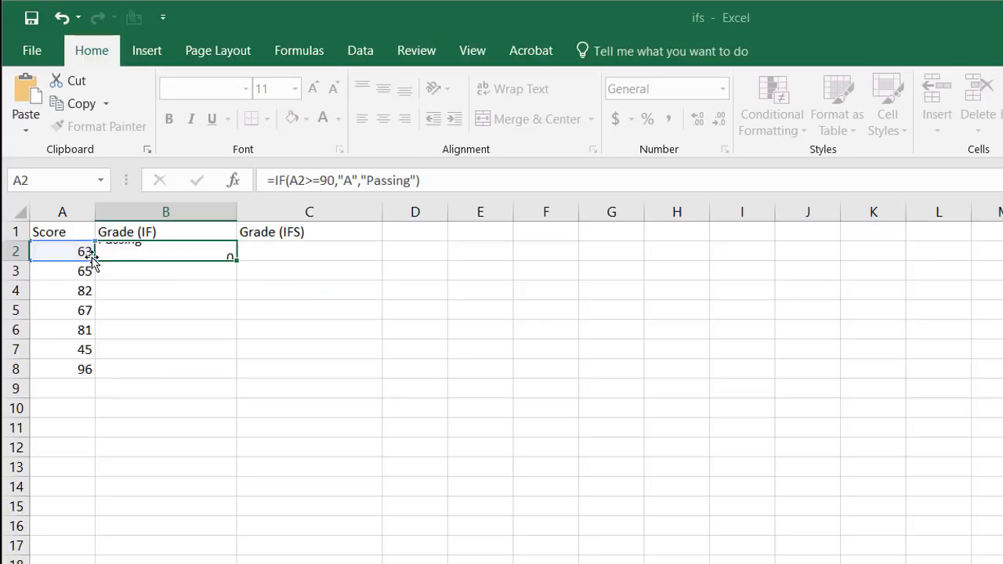
Step: Review the IF formula in B2, fill it down through B8, and check the copied formula in B8
left_click(157, 251)
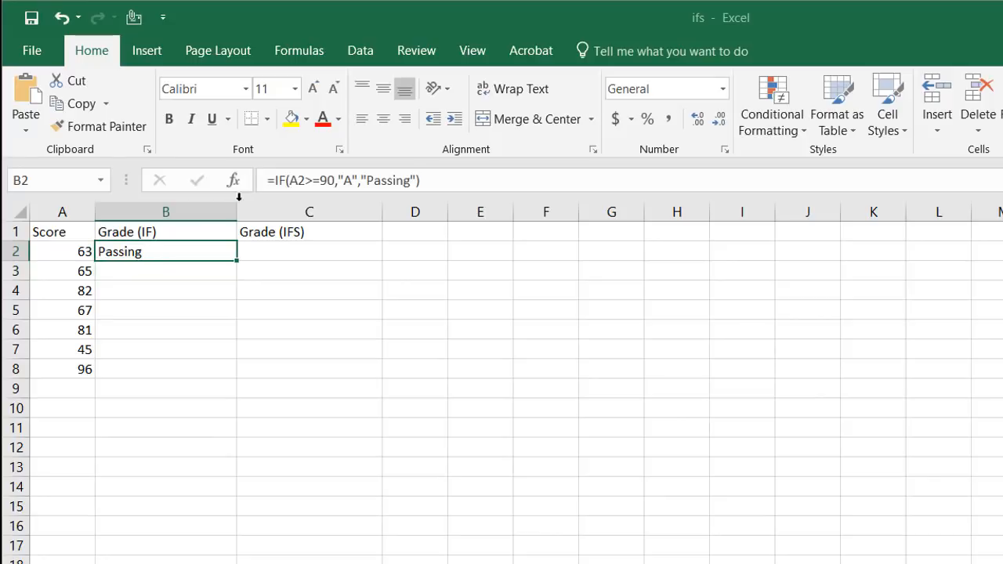
left_click(284, 180)
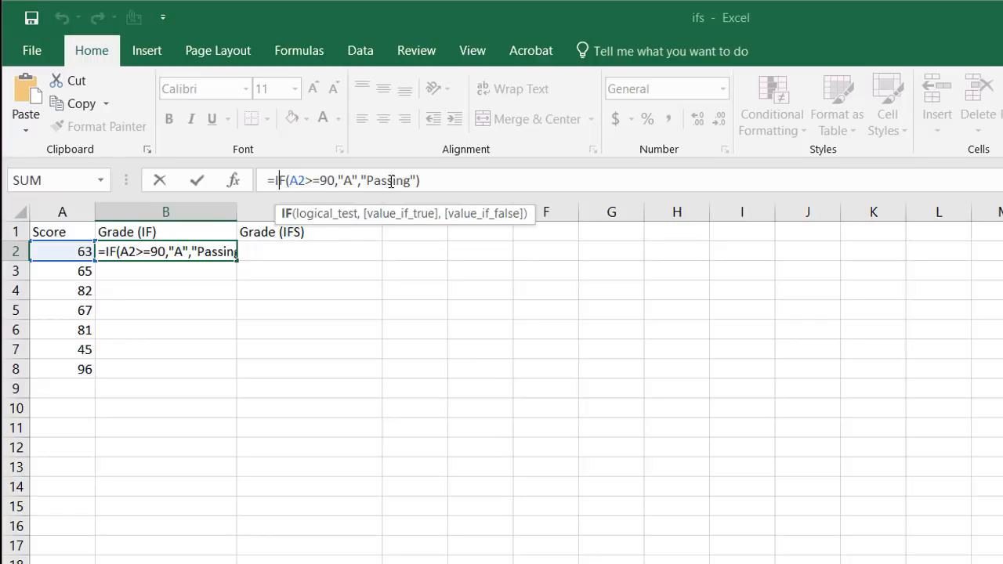
key("ctrl+Return")
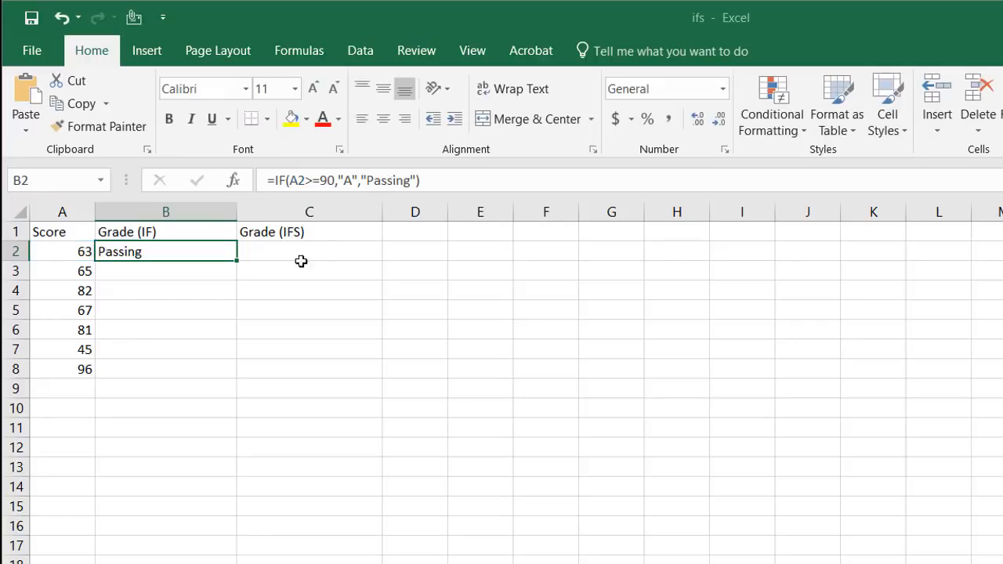
double_click(243, 260)
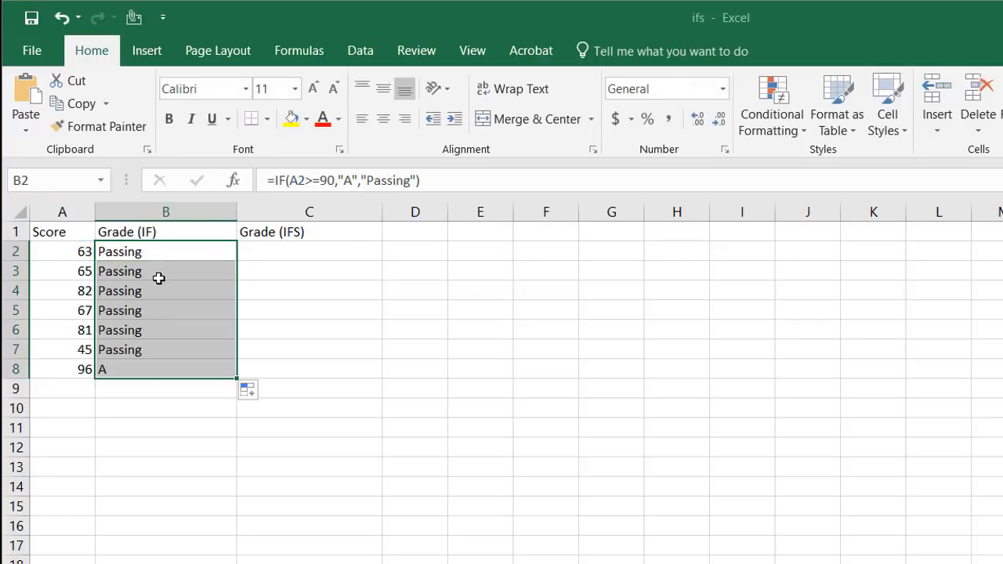
left_click(139, 370)
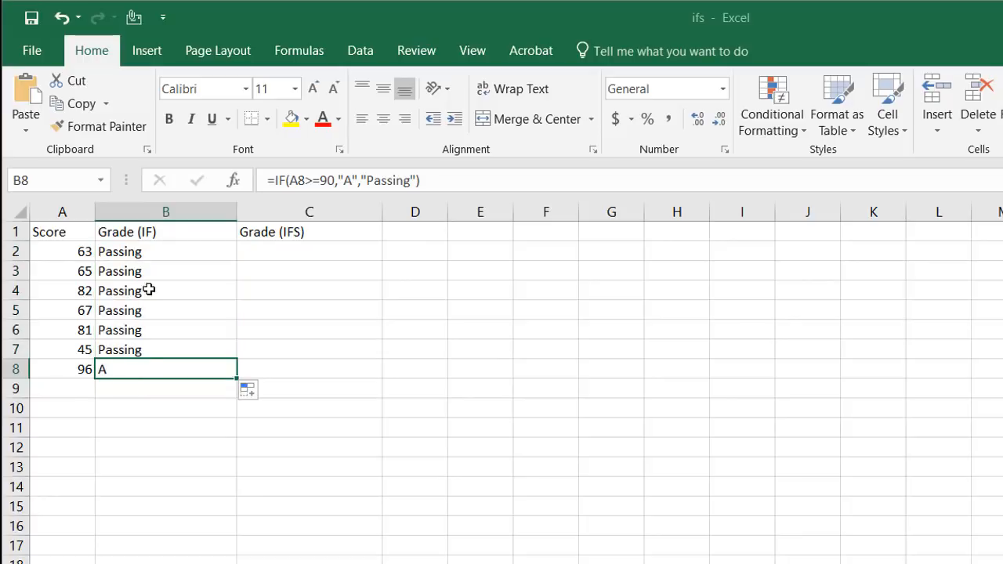
Step: Remove the "Passing" result from the B2 formula, leaving it open after =IF(A2>=90,"A", for another value-if-false argument
left_click(144, 252)
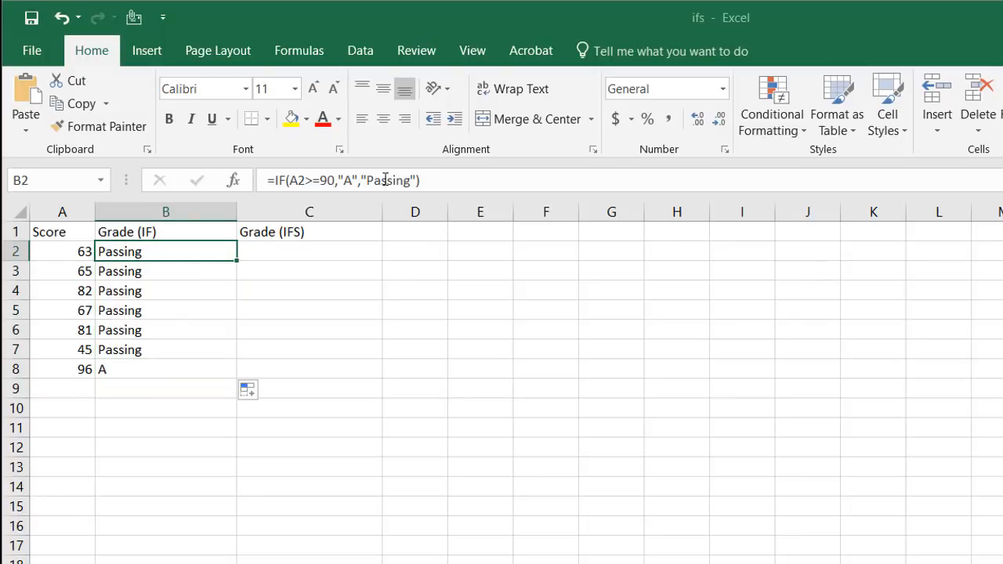
left_click(432, 180)
key("BackSpace")
key("BackSpace")
key("BackSpace")
key("BackSpace")
key("BackSpace")
key("BackSpace")
key("BackSpace")
key("BackSpace")
key("BackSpace")
key("BackSpace")
key("BackSpace")
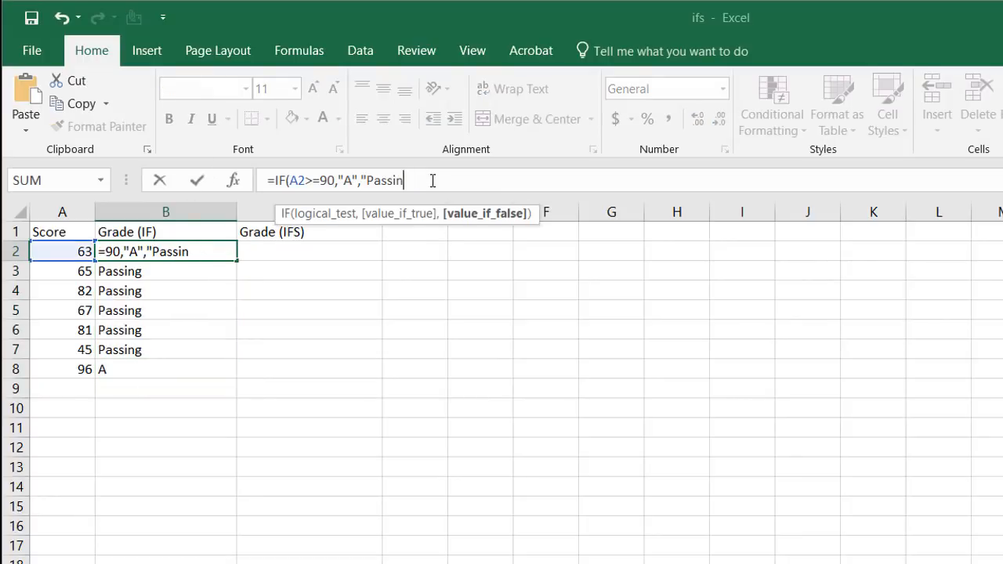
key("BackSpace")
key("BackSpace")
key("BackSpace")
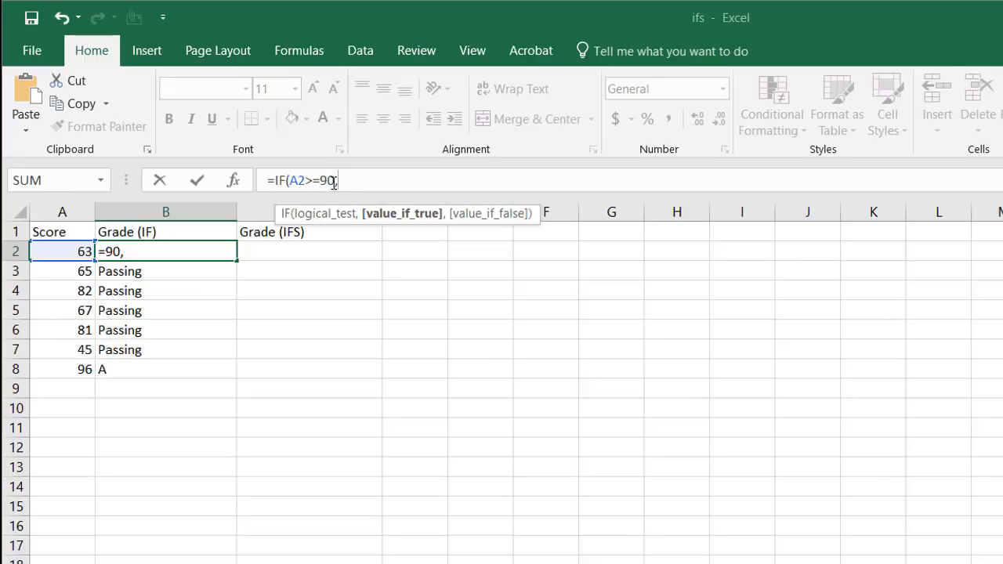
type("\"A\",")
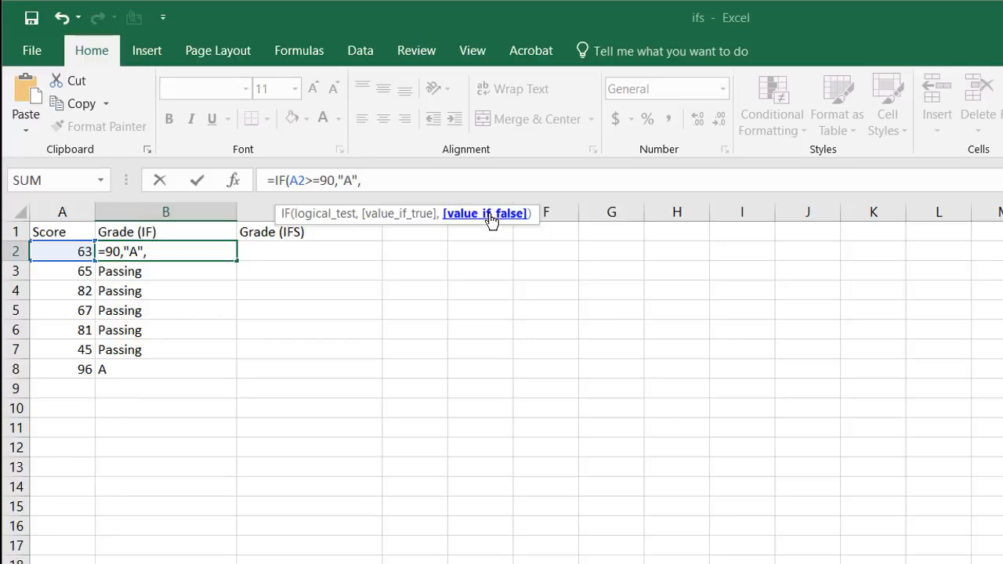
Step: Nest a second IF as the value-if-false in B2, testing A2>=80 and returning "B"
type("if")
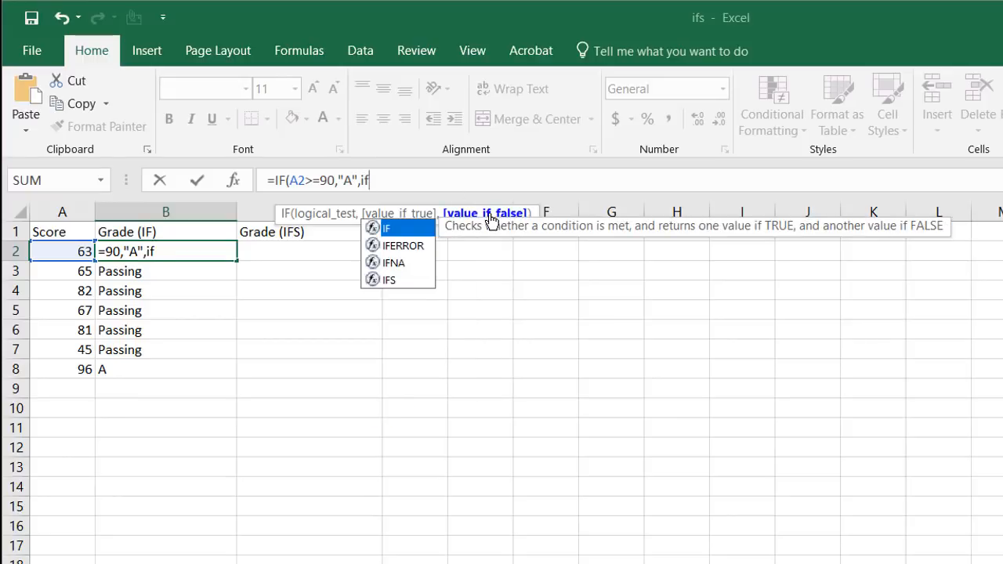
type("(")
left_click(71, 251)
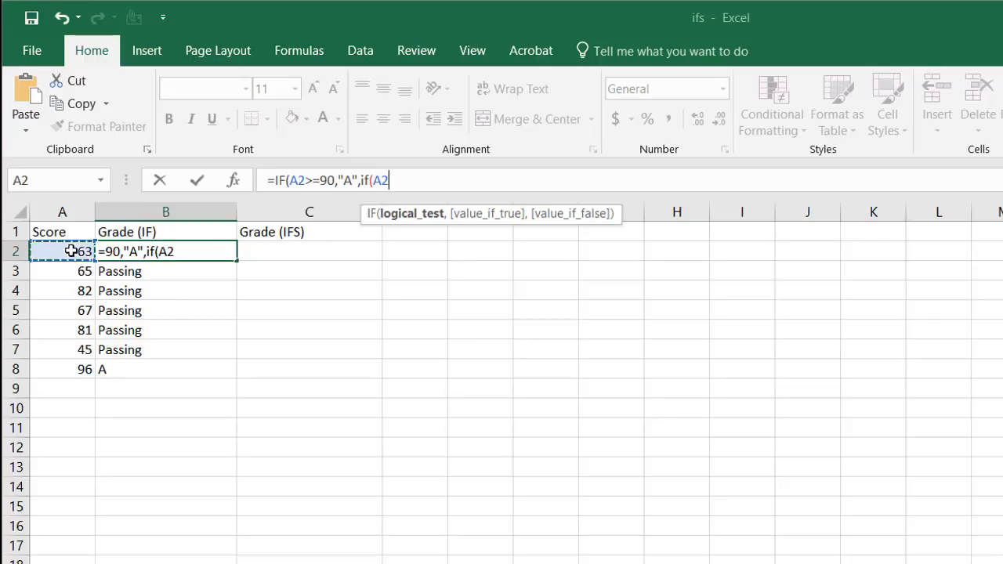
type(">=80")
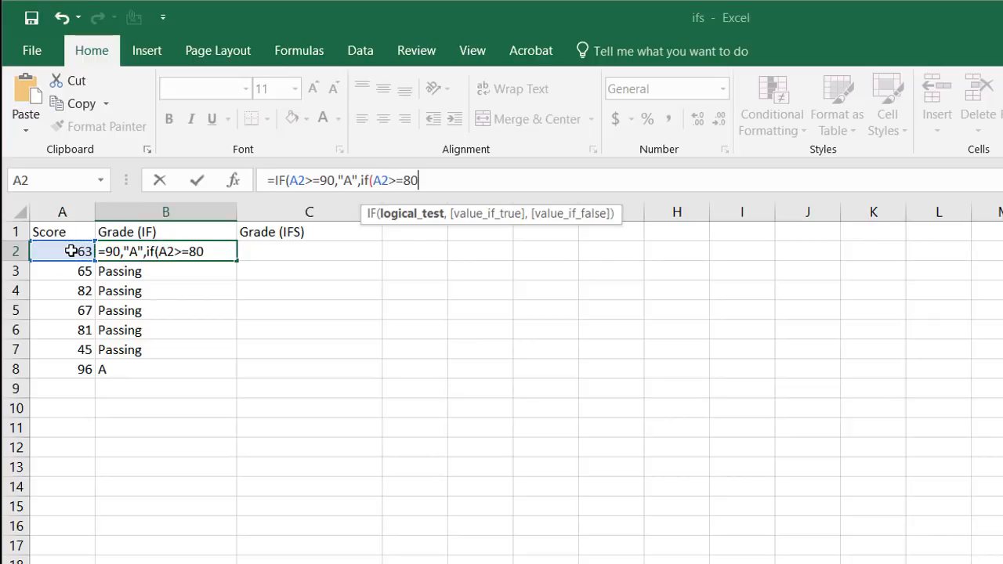
type(",\"")
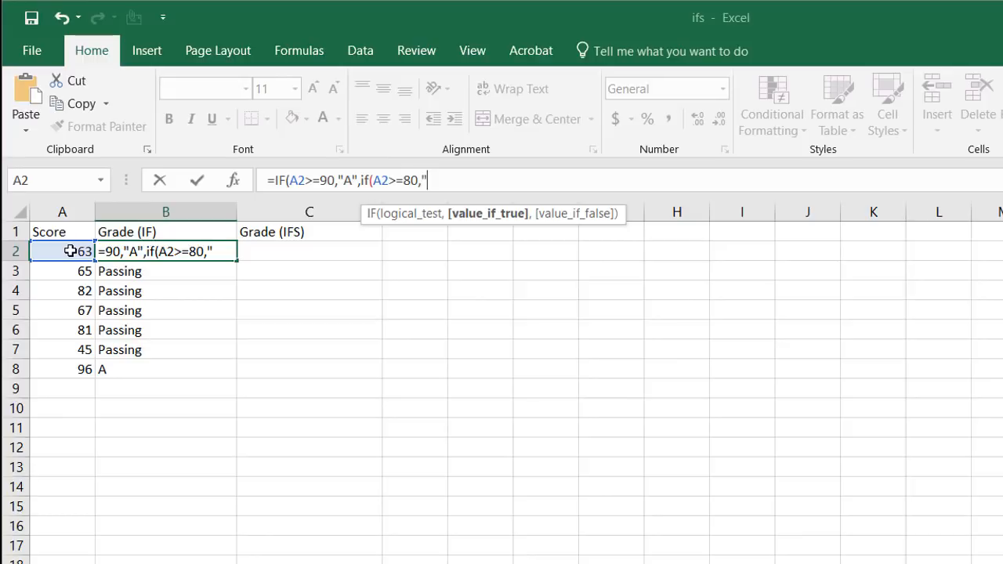
type("B\",")
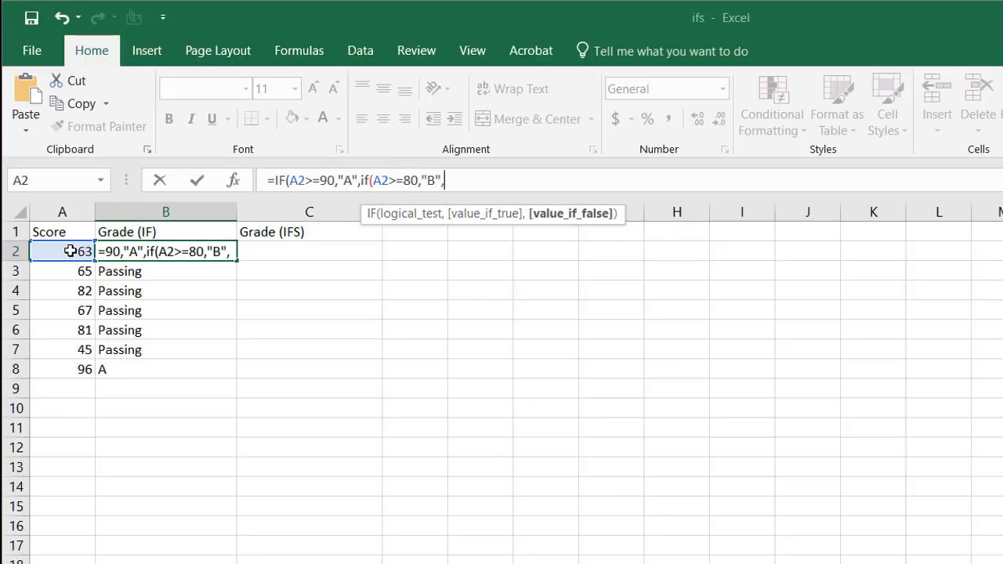
Step: Nest a third IF in the B2 formula, testing A2>=70 and returning "C"
type("if(")
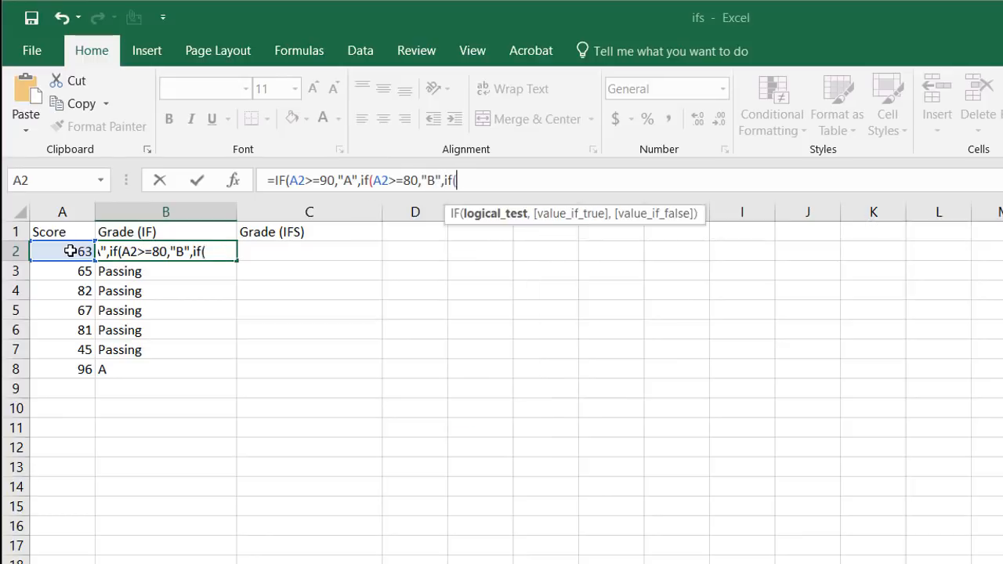
key("BackSpace")
type("(")
left_click(68, 251)
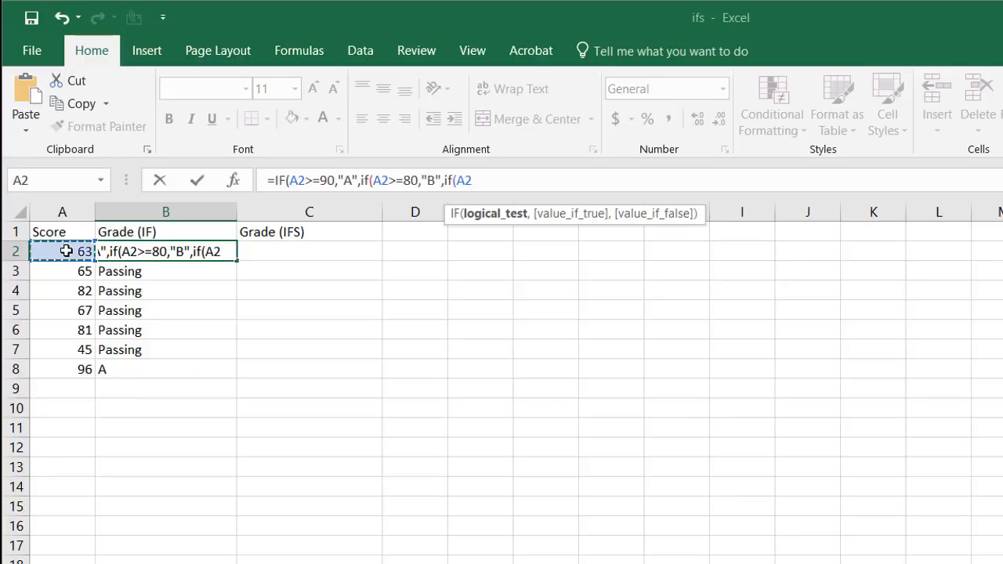
type(">=")
type("70,\"C\",if")
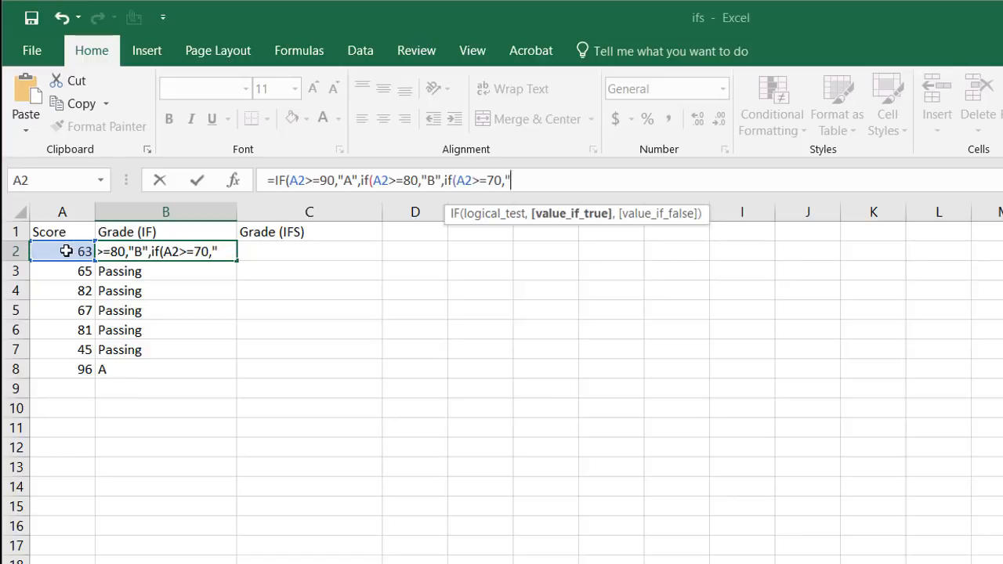
Step: Nest a fourth IF in the B2 formula, testing A2>=60 and returning "D"
type("(")
left_click(67, 251)
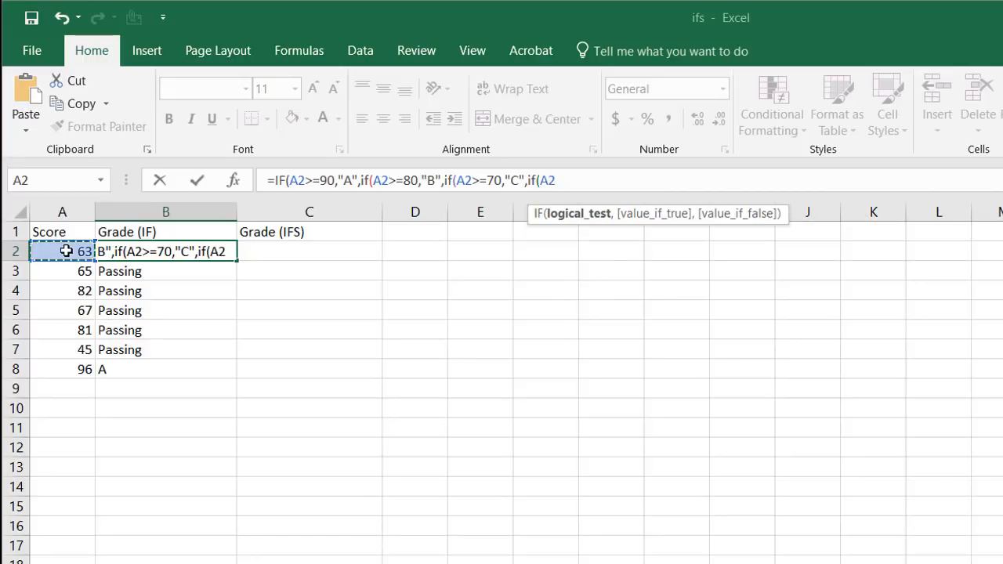
type(">=60")
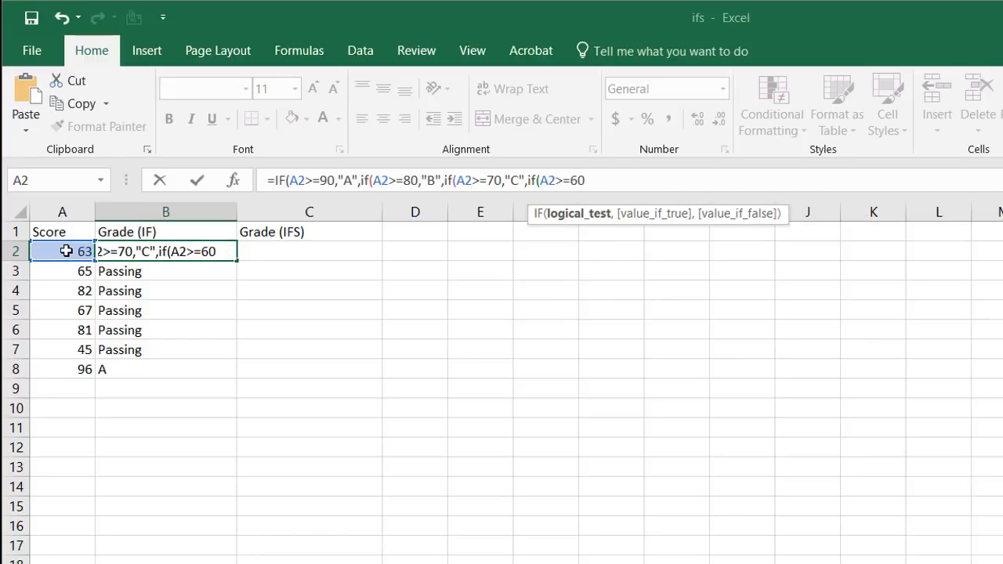
type(",\"D\",")
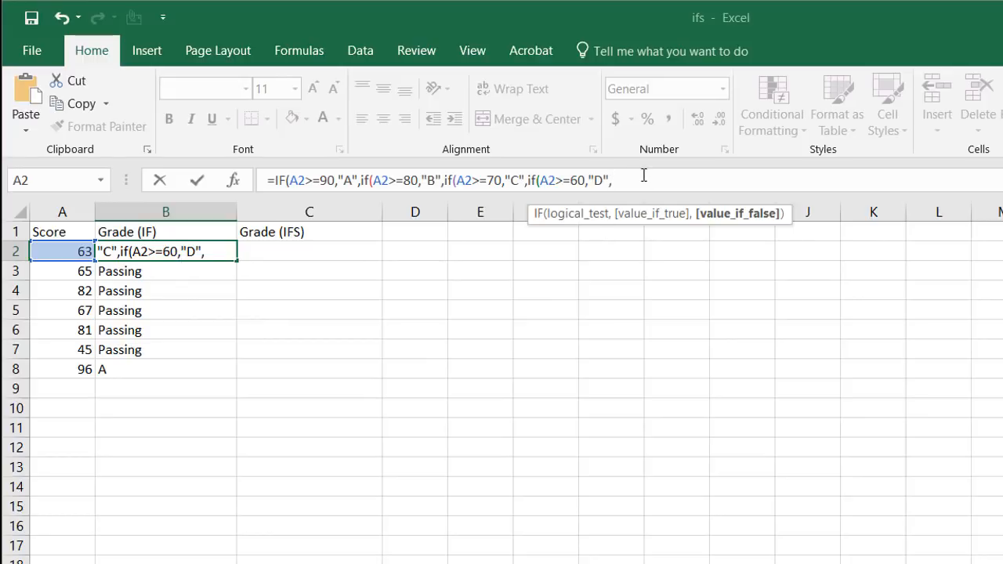
Step: Complete the nested IF formula in B2 with "F" as the final result, and fill it down through B8
type("\"F\")")
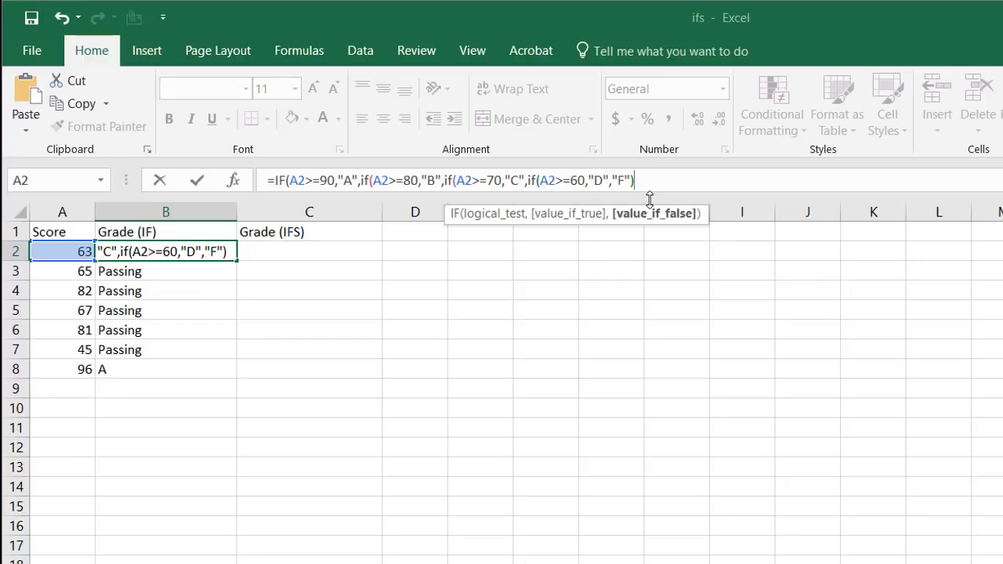
type(")")
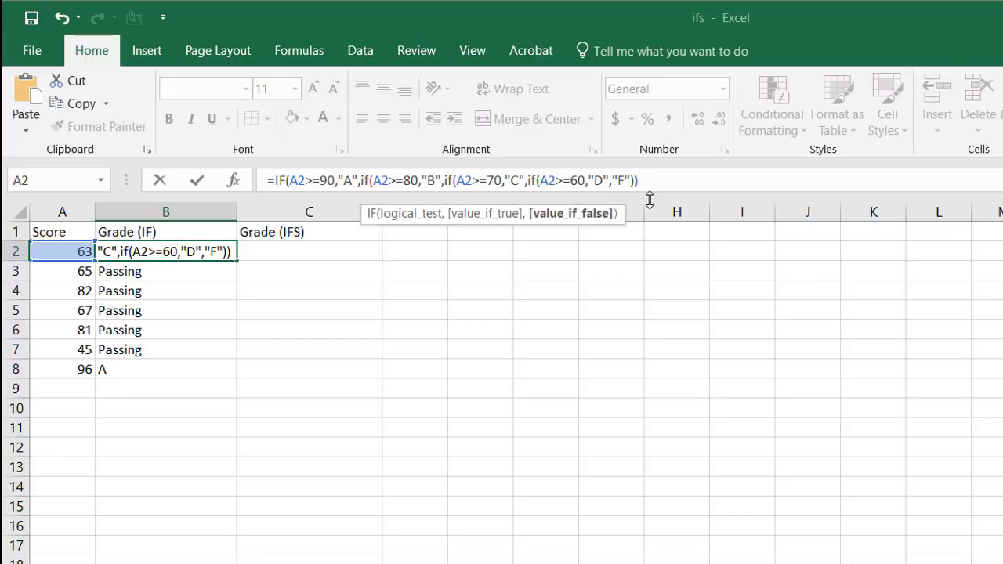
type(")")
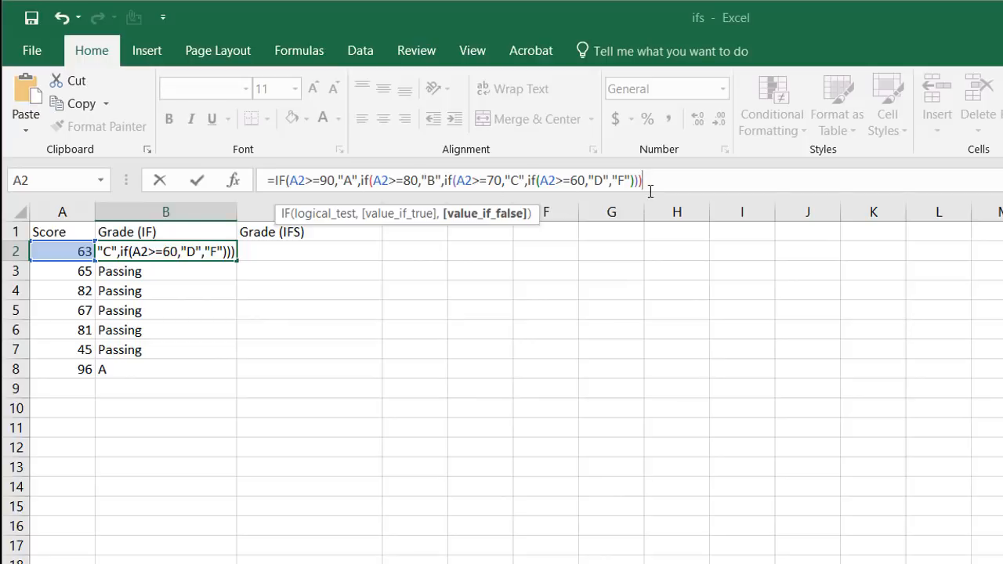
type(")")
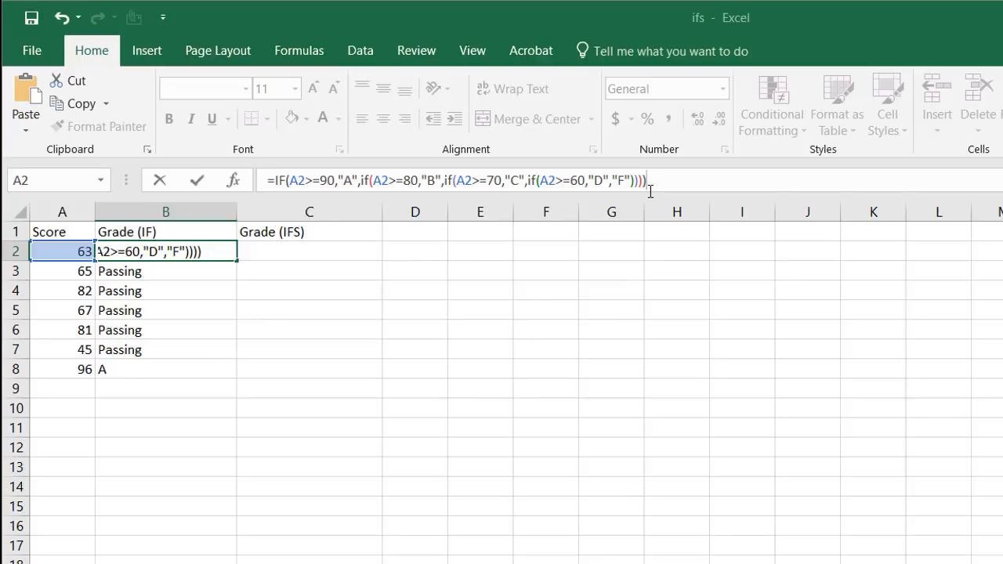
key("Return")
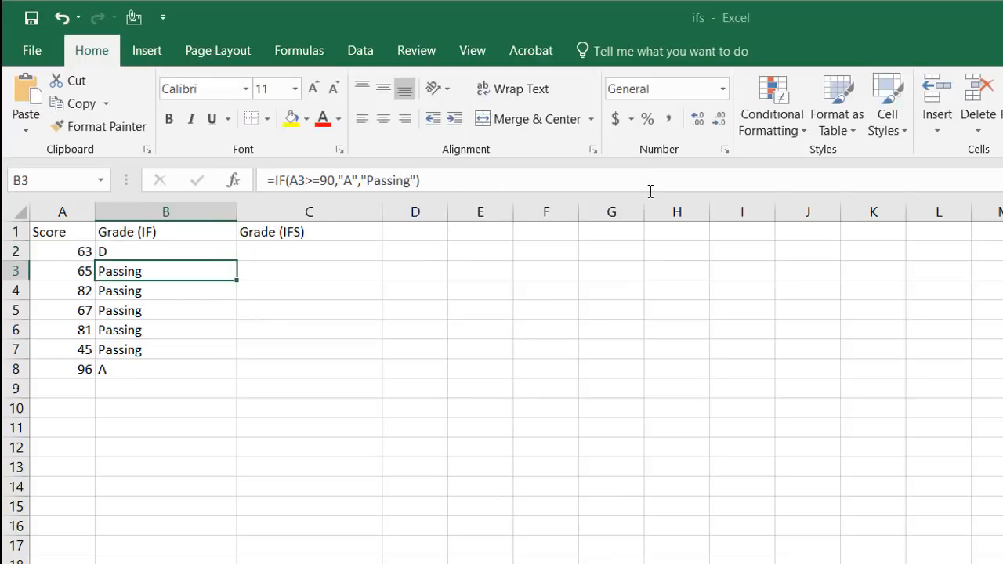
left_click(192, 248)
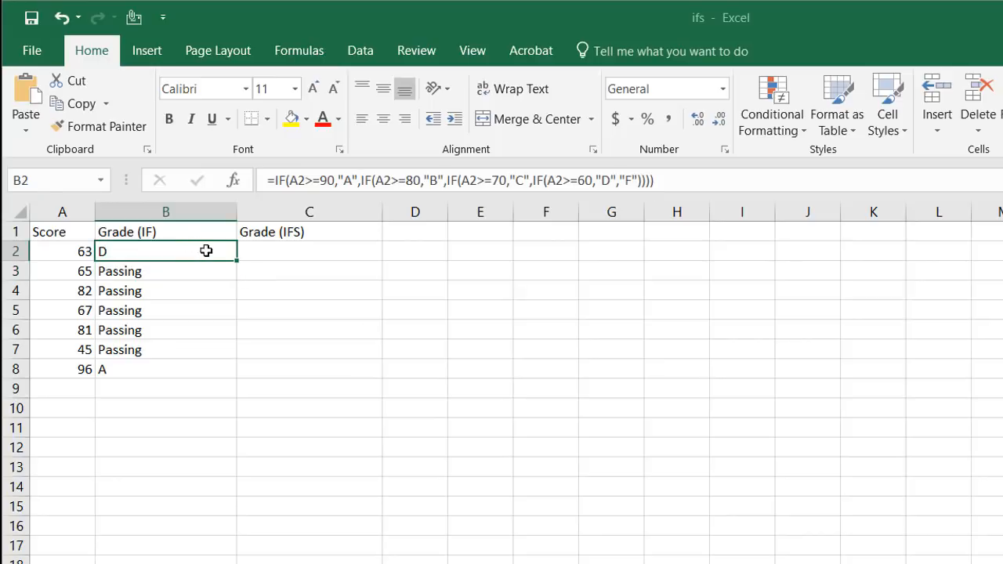
double_click(237, 261)
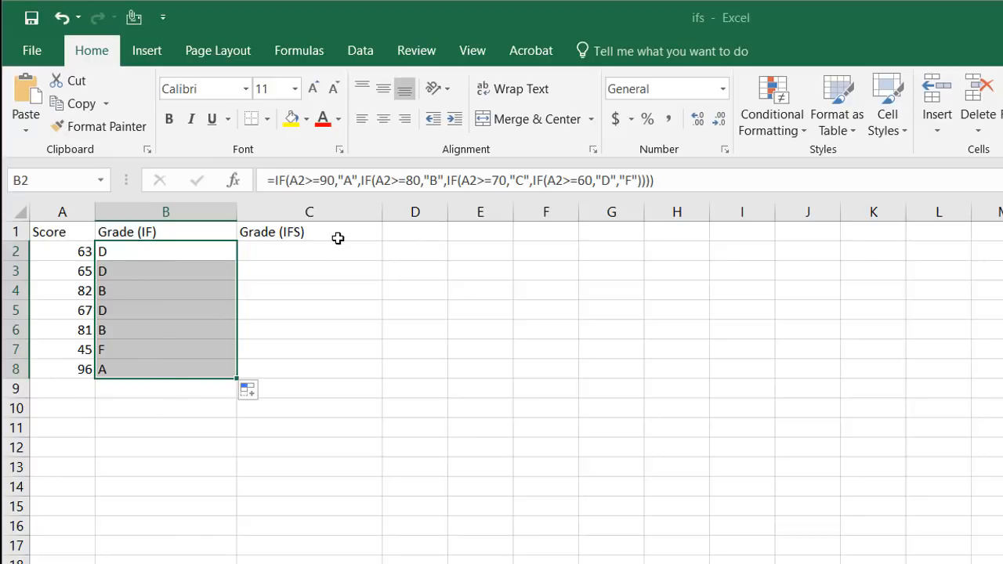
Step: Start an IFS formula in C2 whose first test is A2>=90, returning "A"
left_click(297, 256)
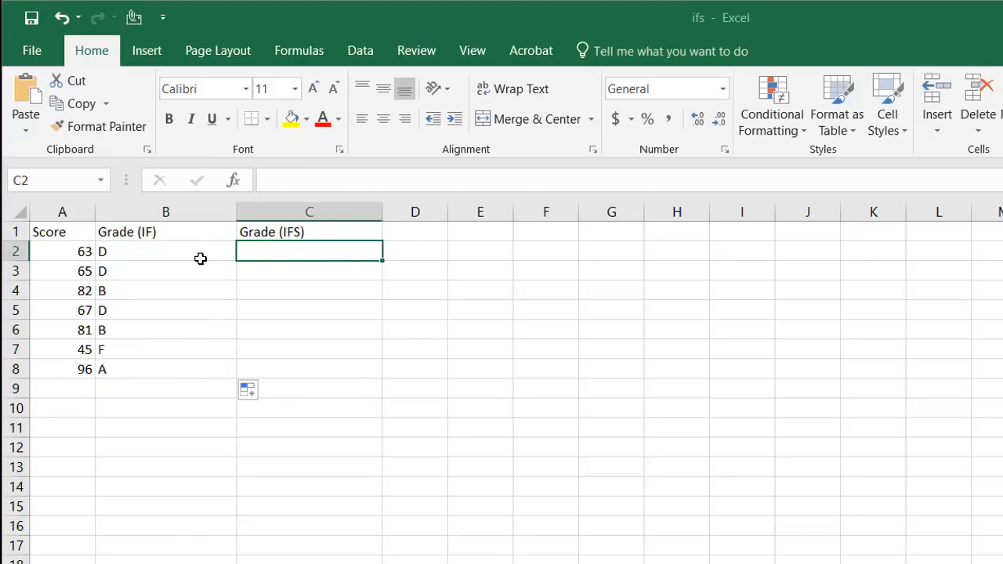
left_click(197, 254)
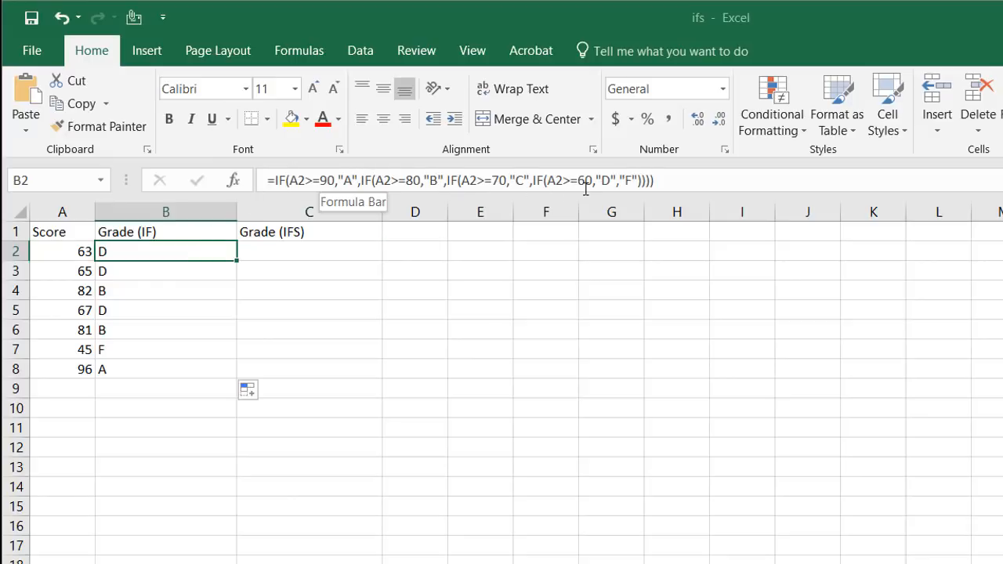
left_click(347, 248)
type("=ifs")
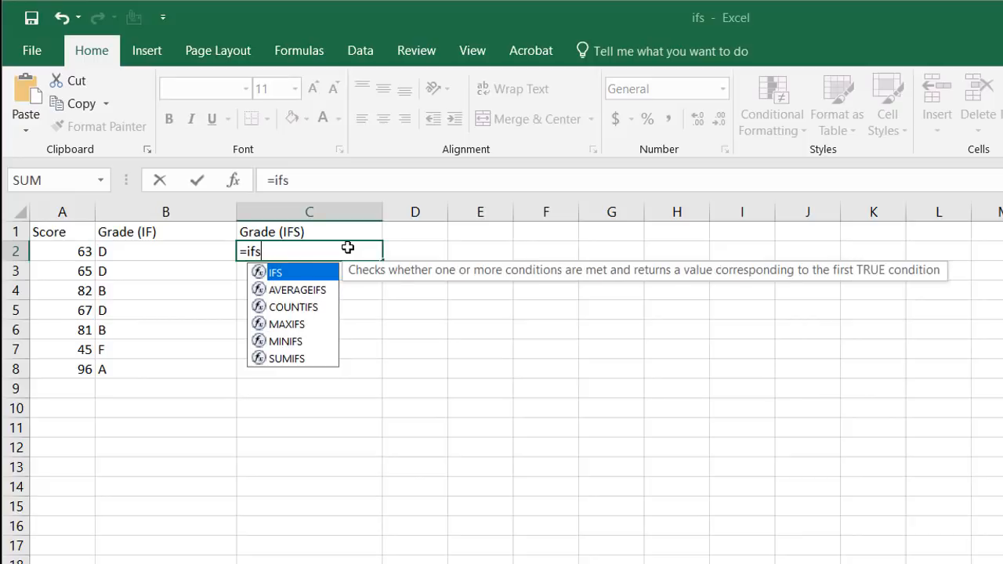
type("(")
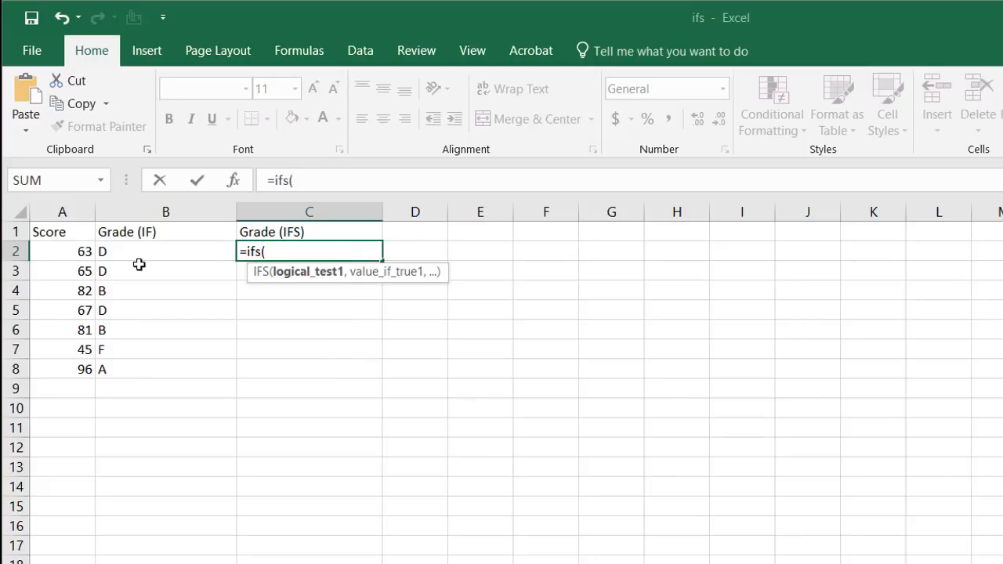
left_click(73, 251)
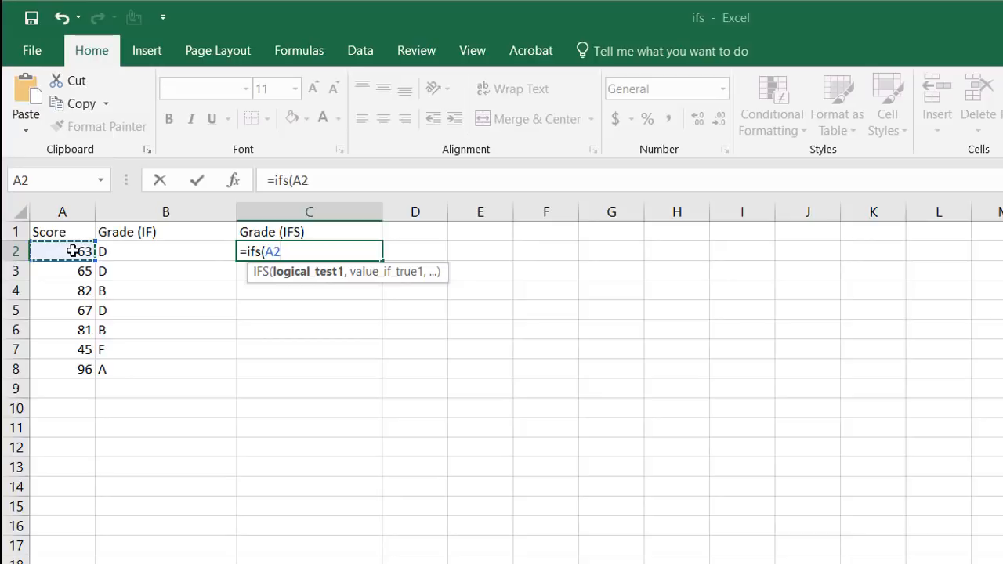
type(">=")
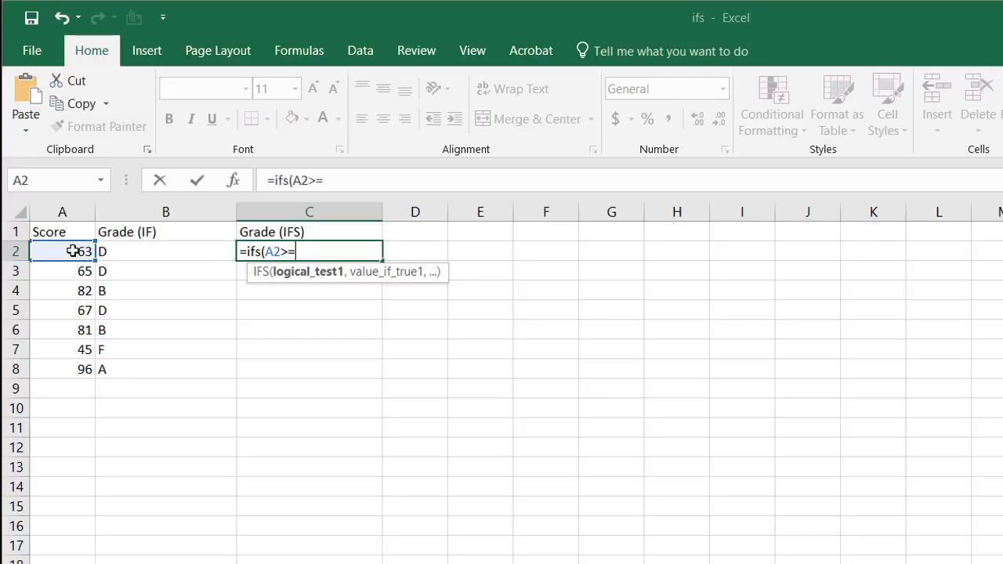
type("90,\"A")
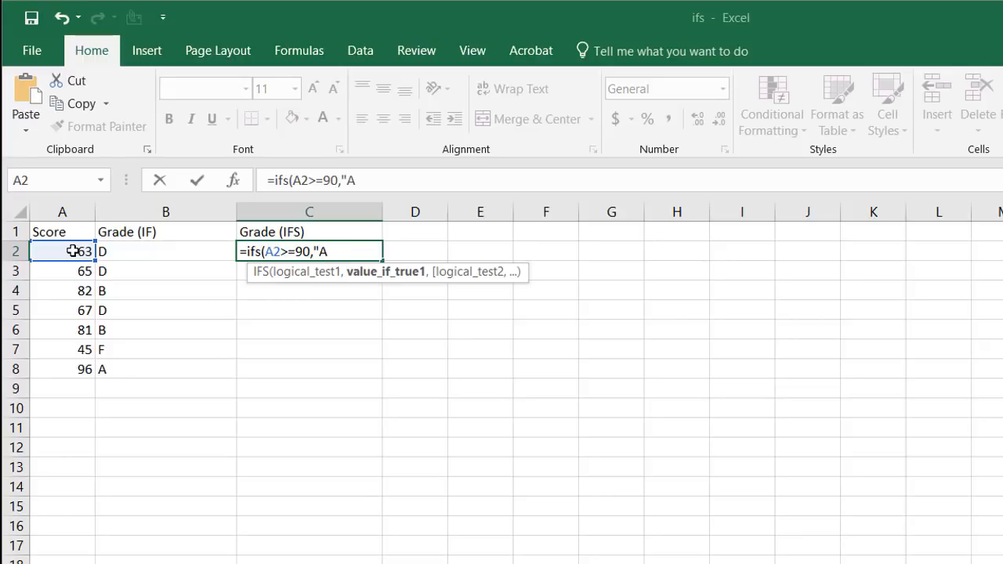
type("\",")
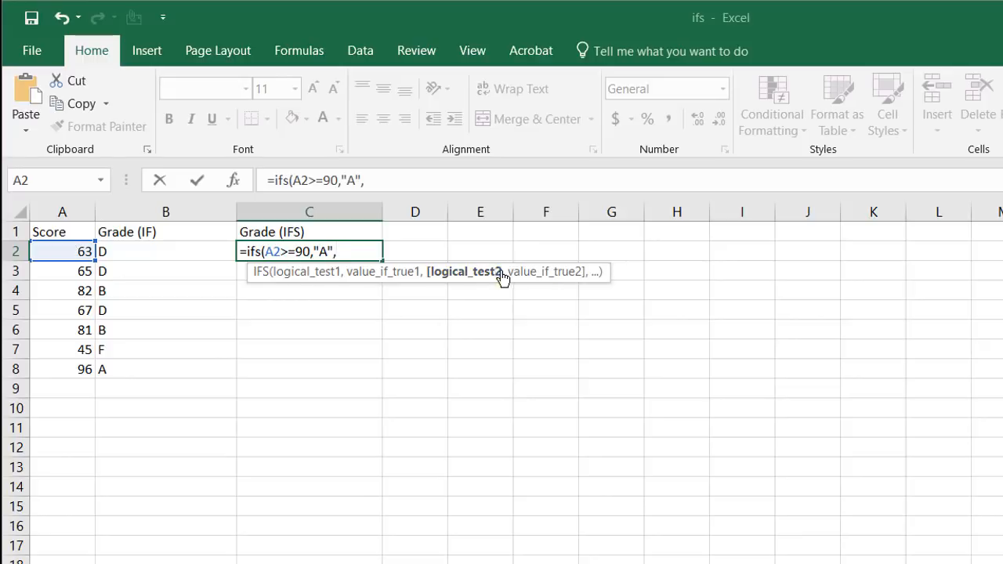
Step: Add two more tests to the C2 IFS formula: A2>=80 returning "B" and A2>=70 returning "C"
left_click(66, 253)
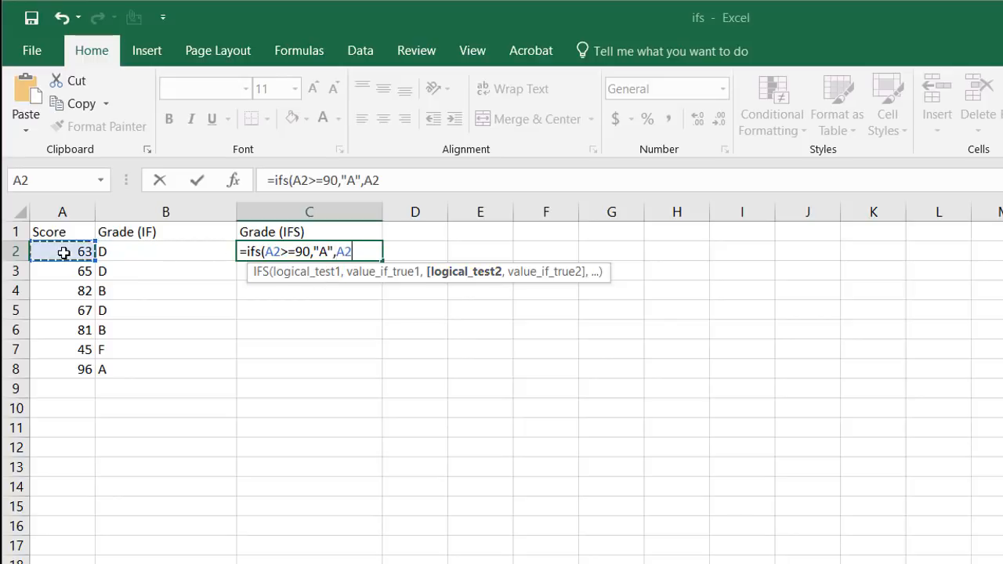
type(">=80,")
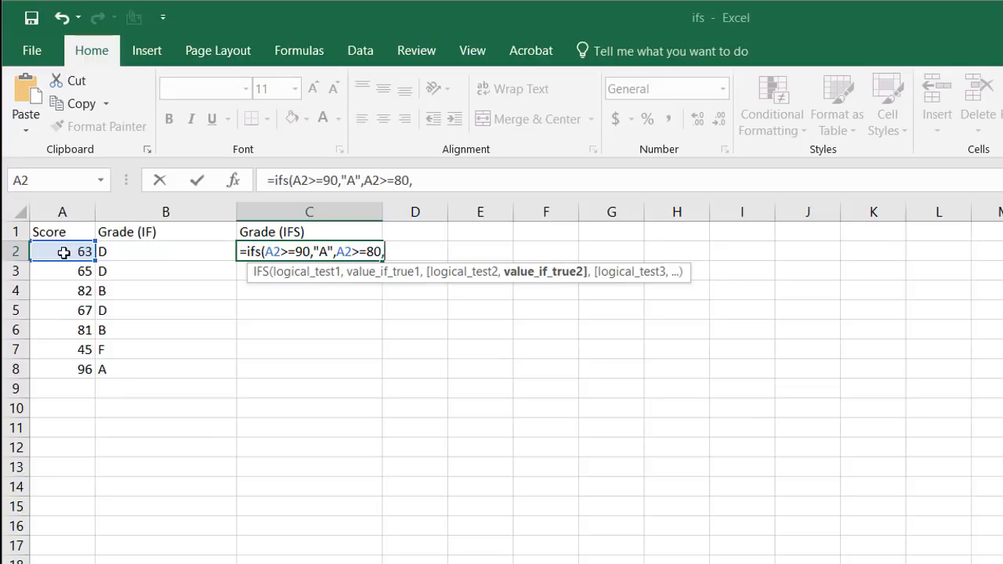
type("\"B\",")
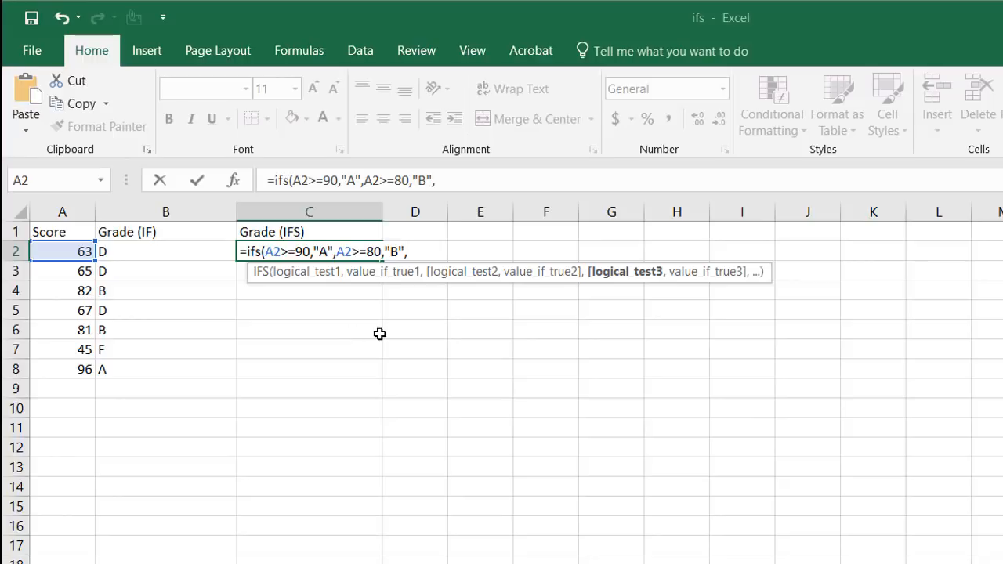
left_click(79, 252)
type(">=")
type("70,\"C\",")
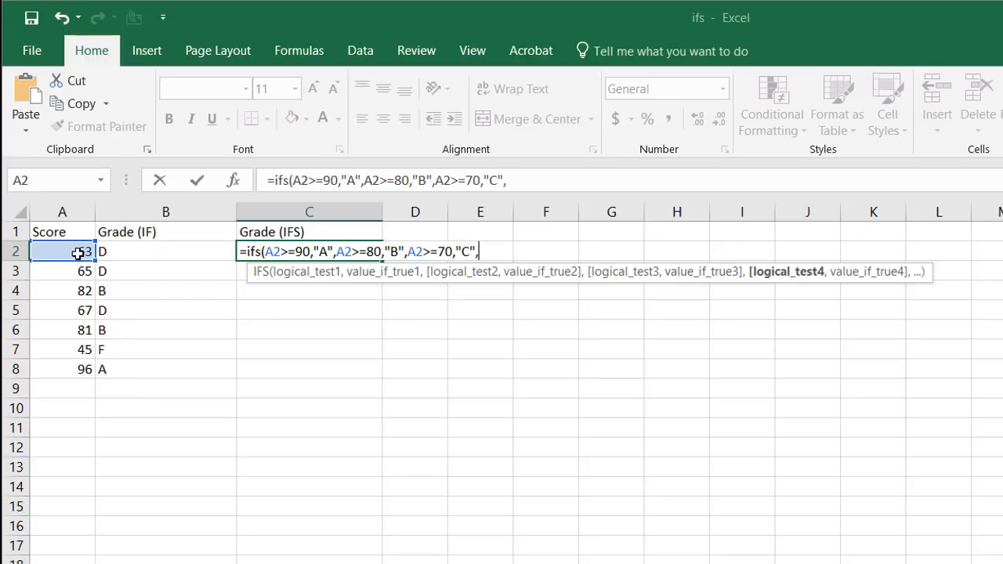
Step: Finish the C2 IFS formula with A2>=60 returning "D", and fill it down through C8
left_click(78, 253)
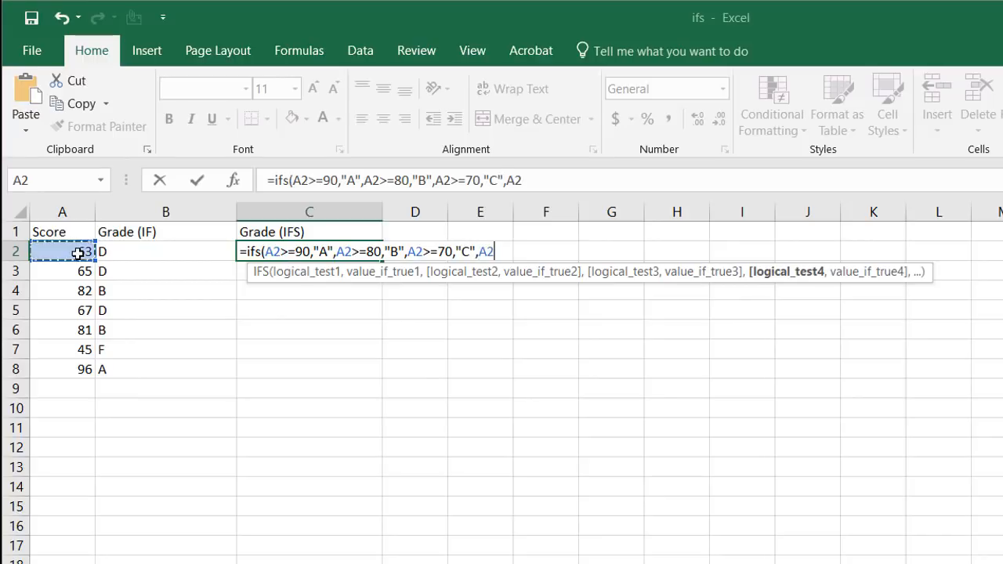
type(">=60,")
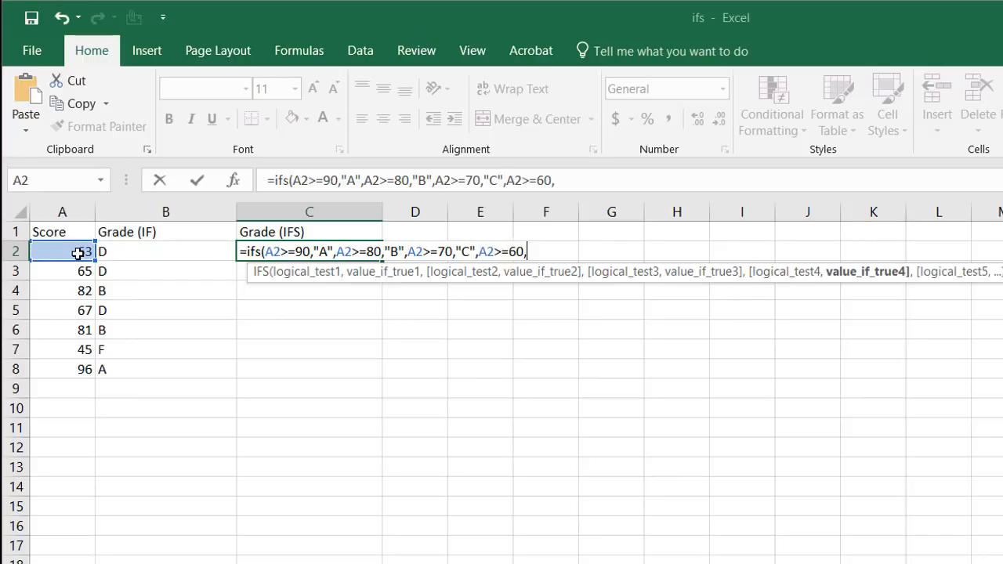
type("\"D\",")
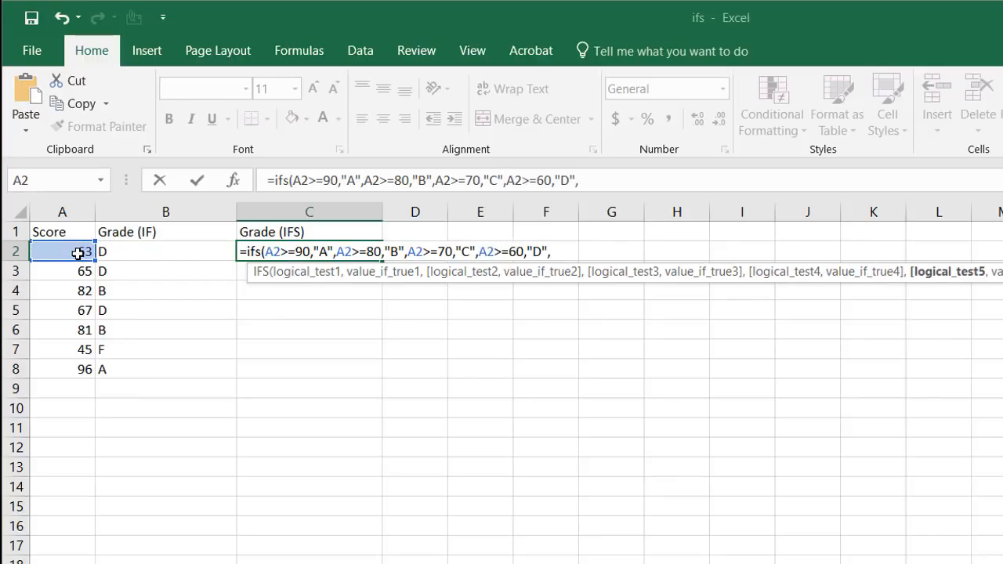
left_click(580, 180)
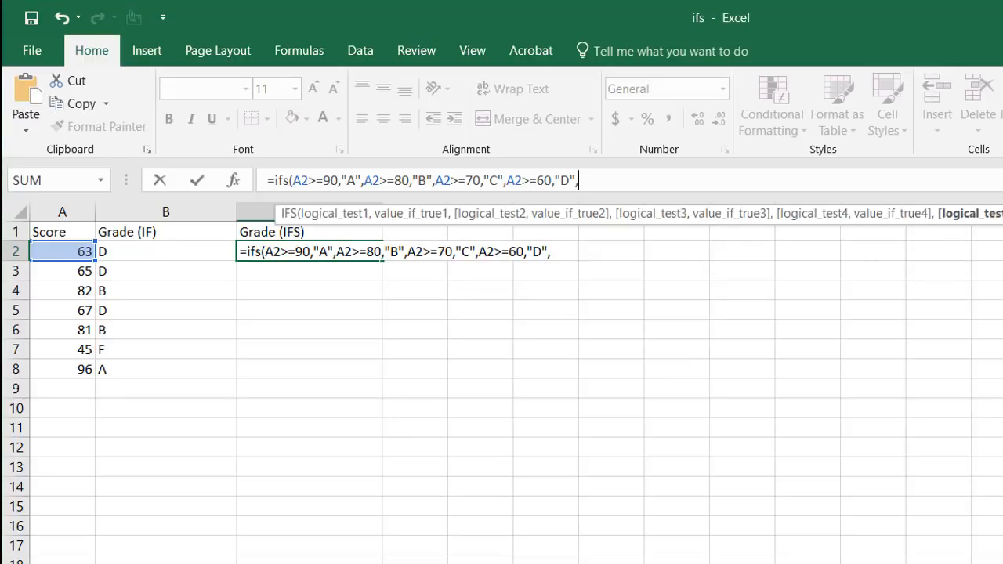
key("BackSpace")
type(")")
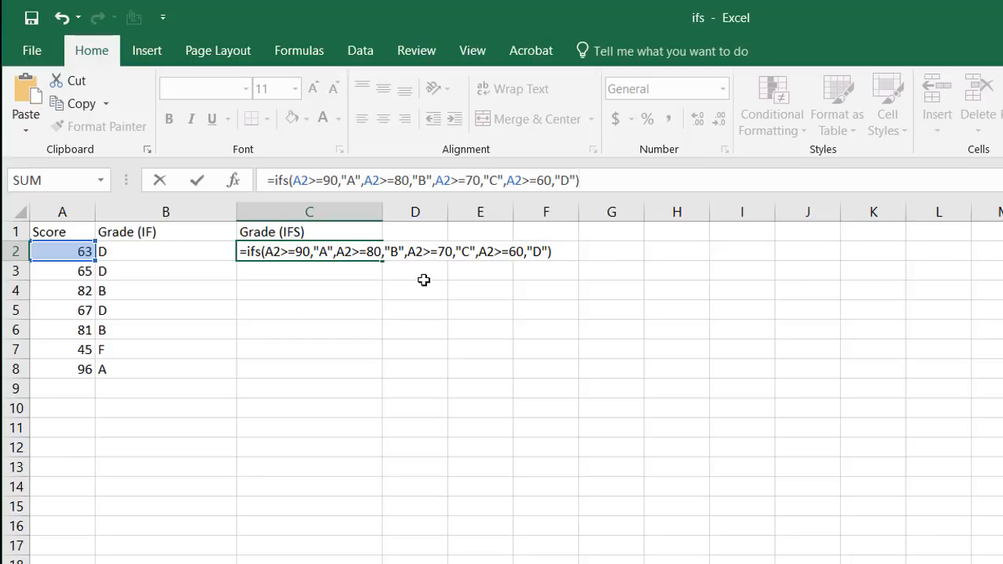
key("Return")
left_click(348, 255)
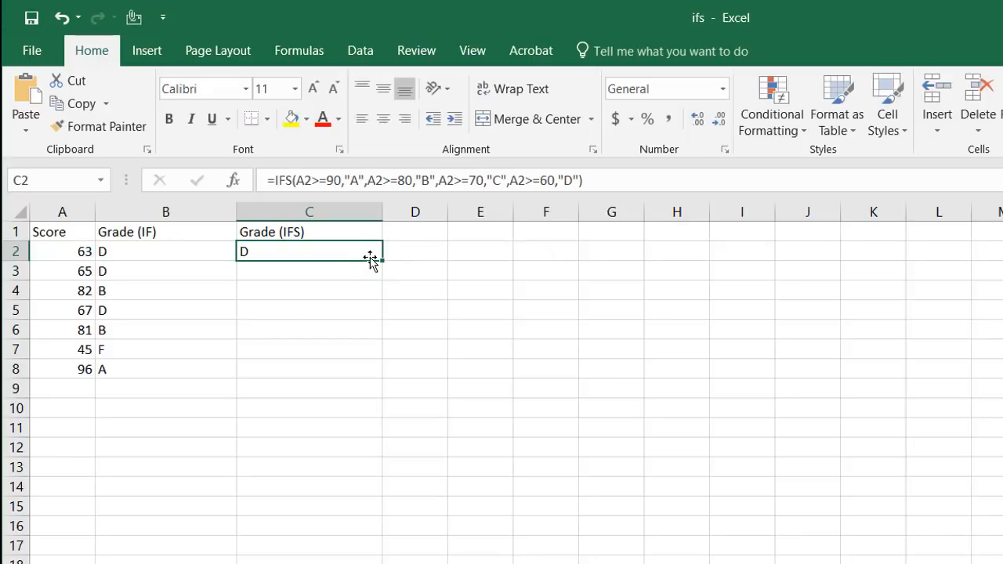
double_click(382, 261)
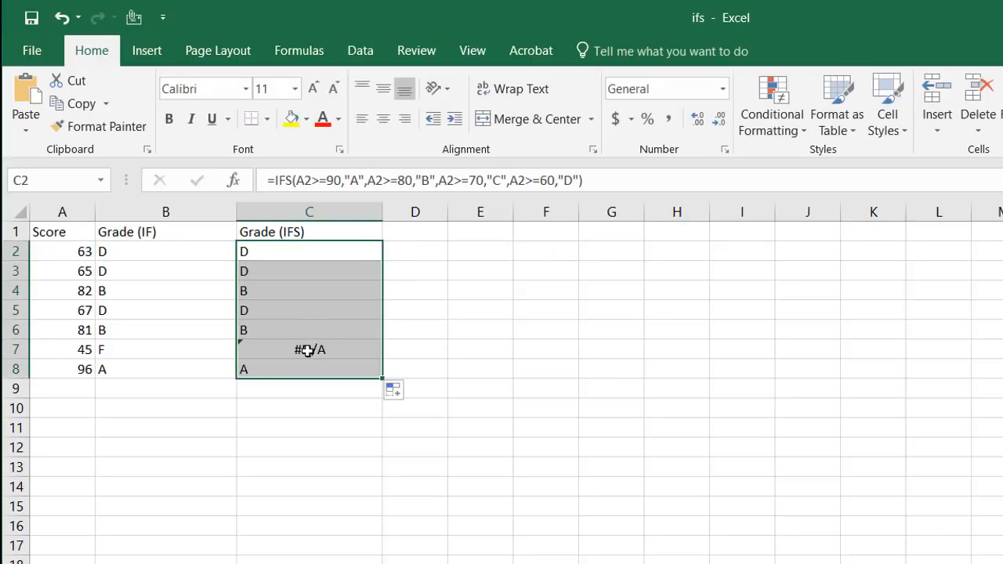
Step: Append a final catch-all pair to the IFS formula in C2, with TRUE as the test and "F" as the result
left_click(308, 351)
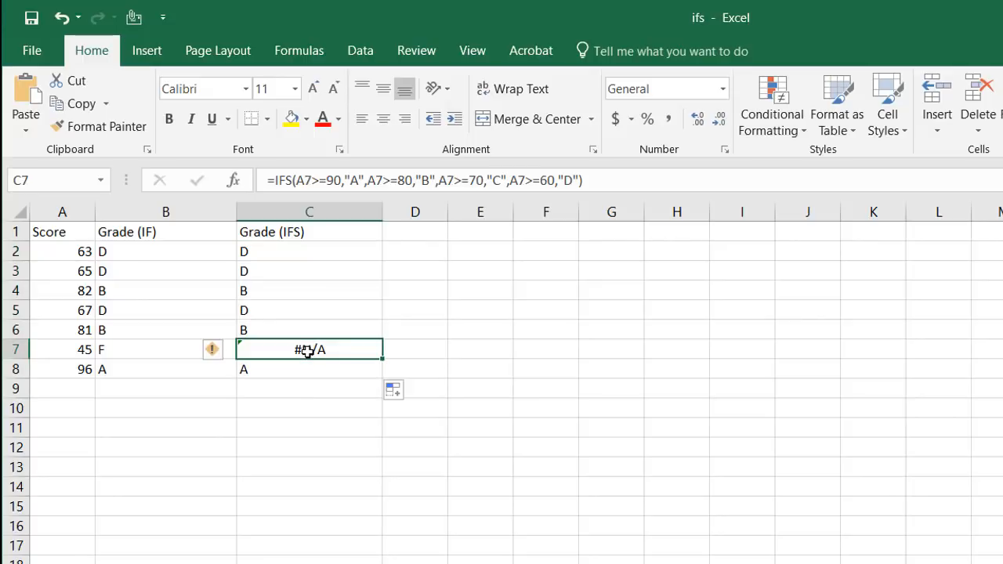
left_click(311, 252)
left_click(603, 180)
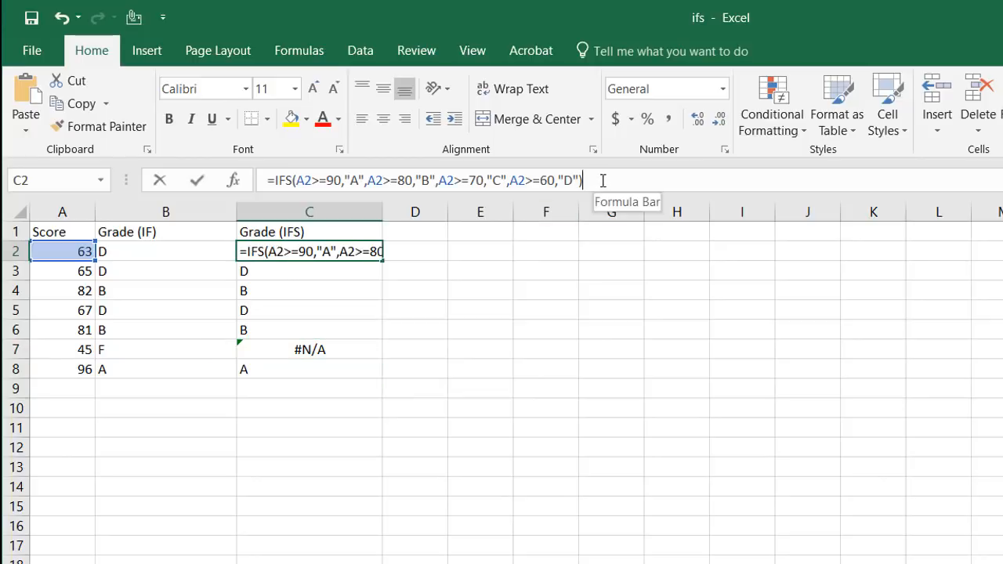
key("BackSpace")
type(",")
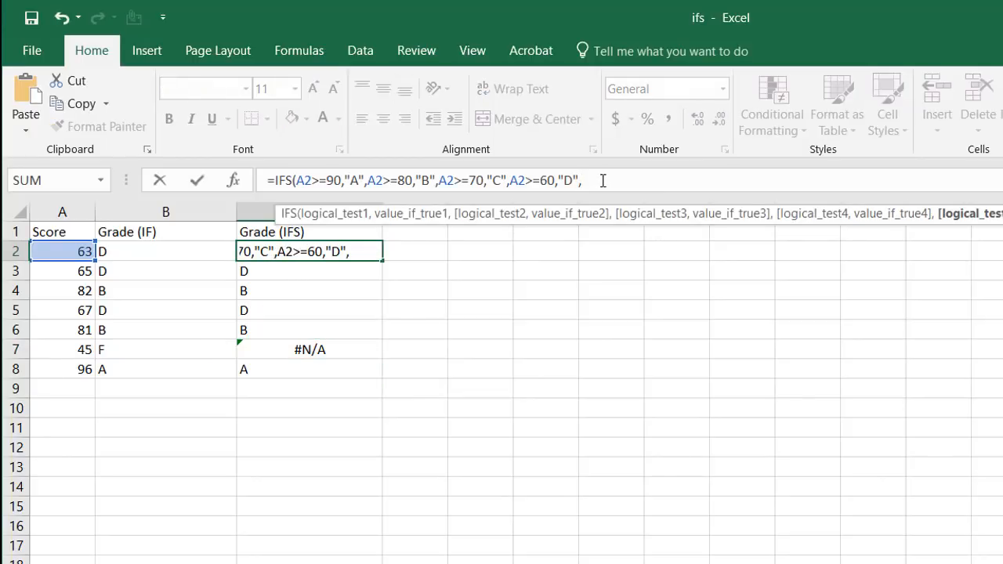
type("TRU")
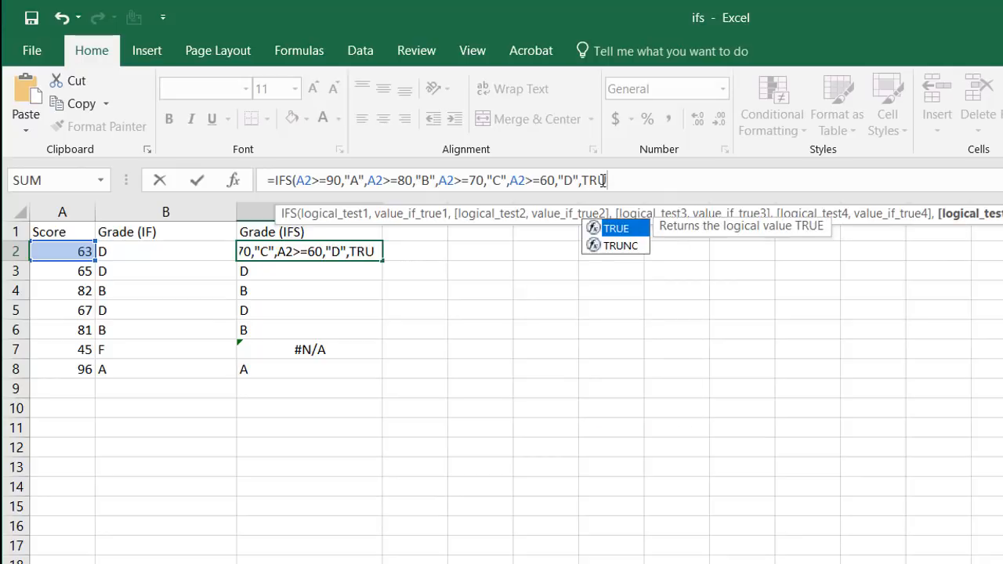
type("E,")
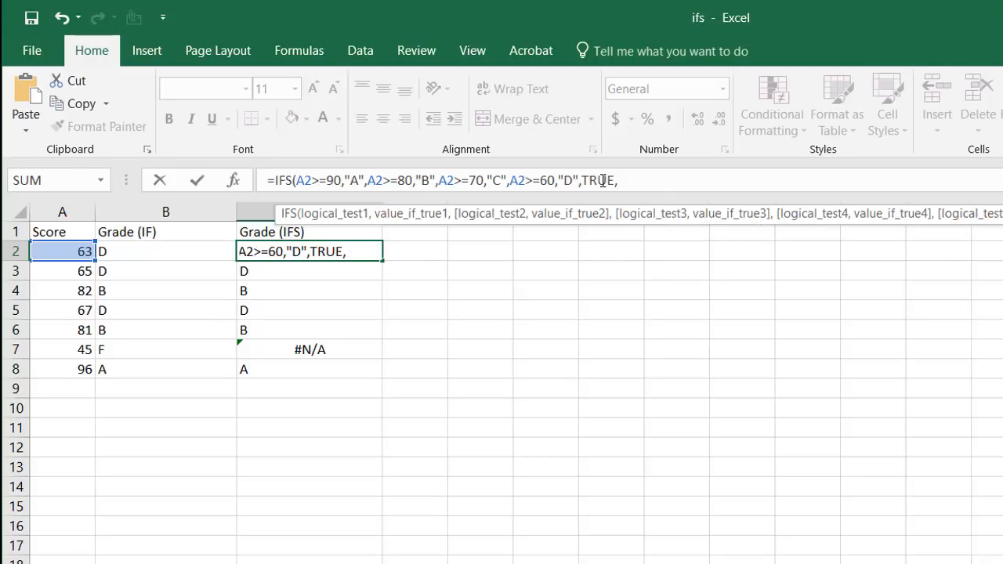
type("\"F\")")
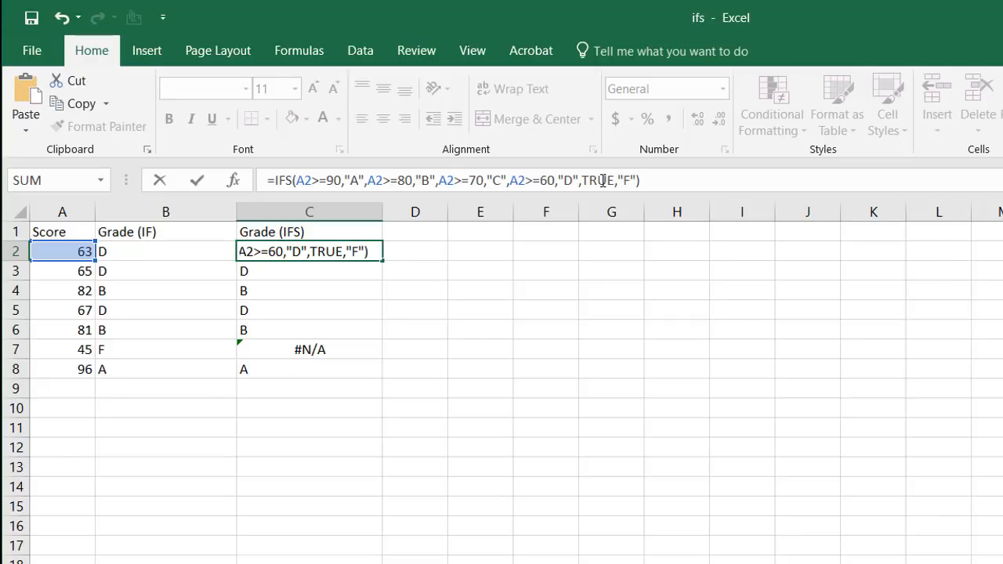
key("Return")
Step: Fill the updated IFS formula from C2 down through C8 and check the formula in C7
left_click(342, 258)
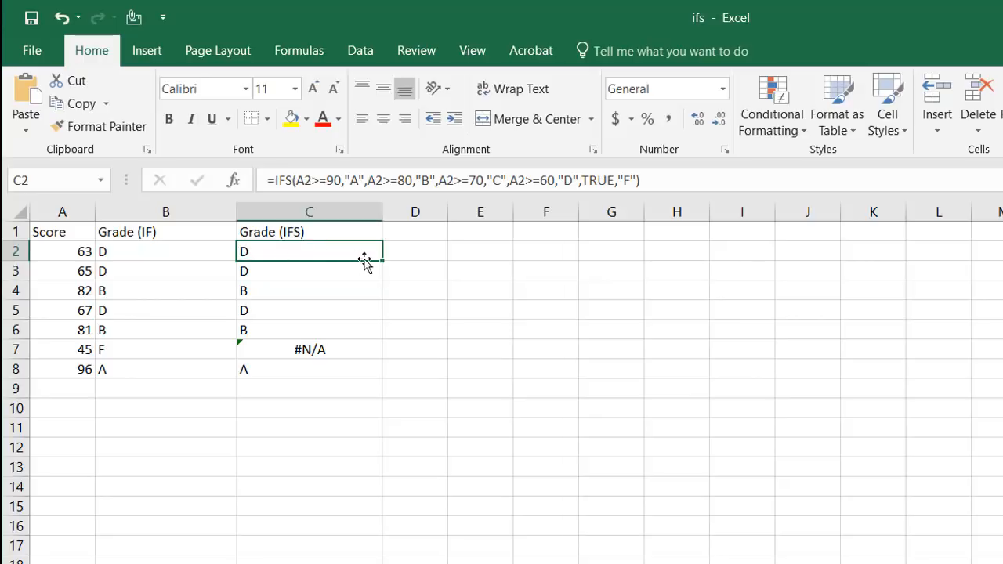
double_click(382, 260)
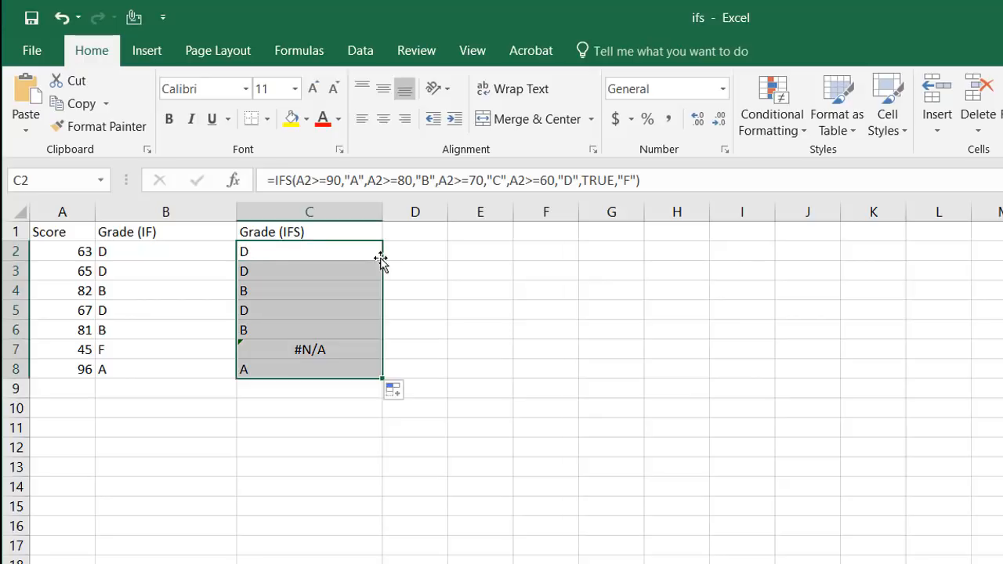
left_click(311, 347)
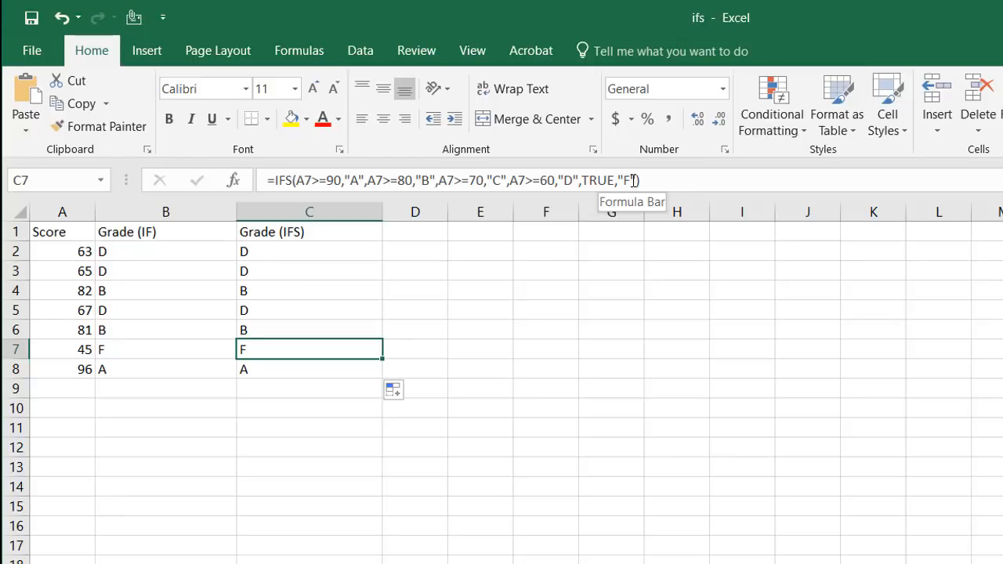
left_click(625, 317)
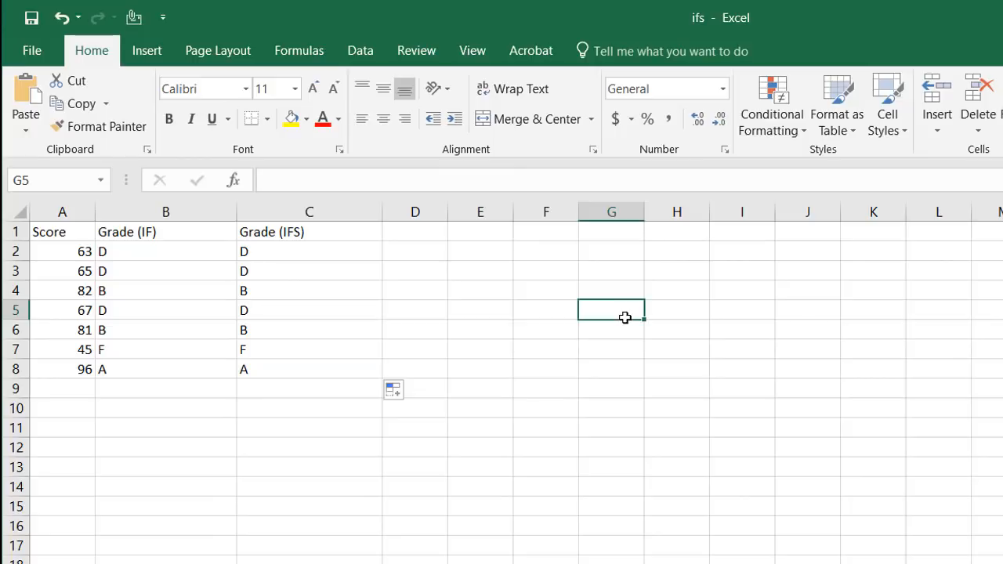
left_click(190, 228)
left_click(320, 228)
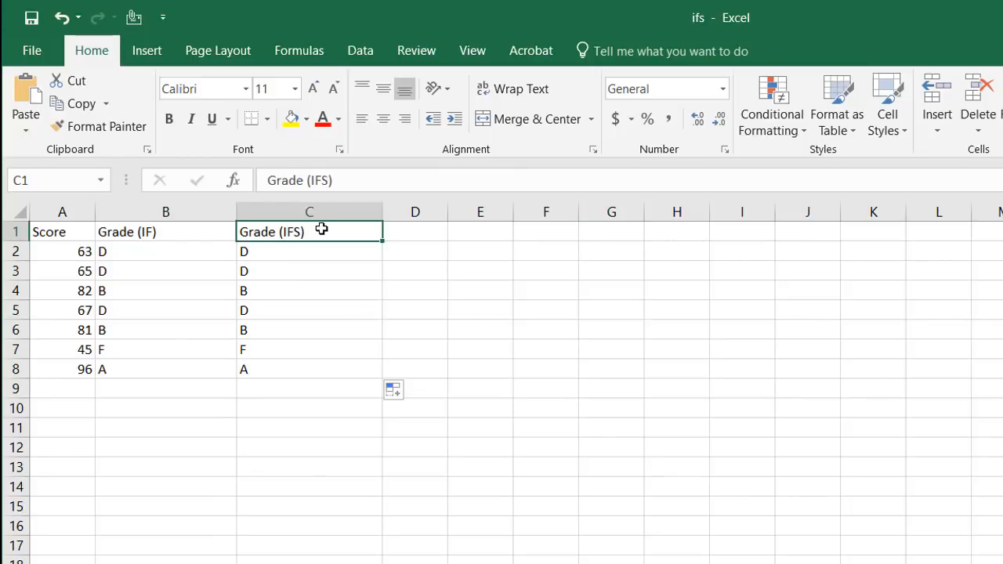